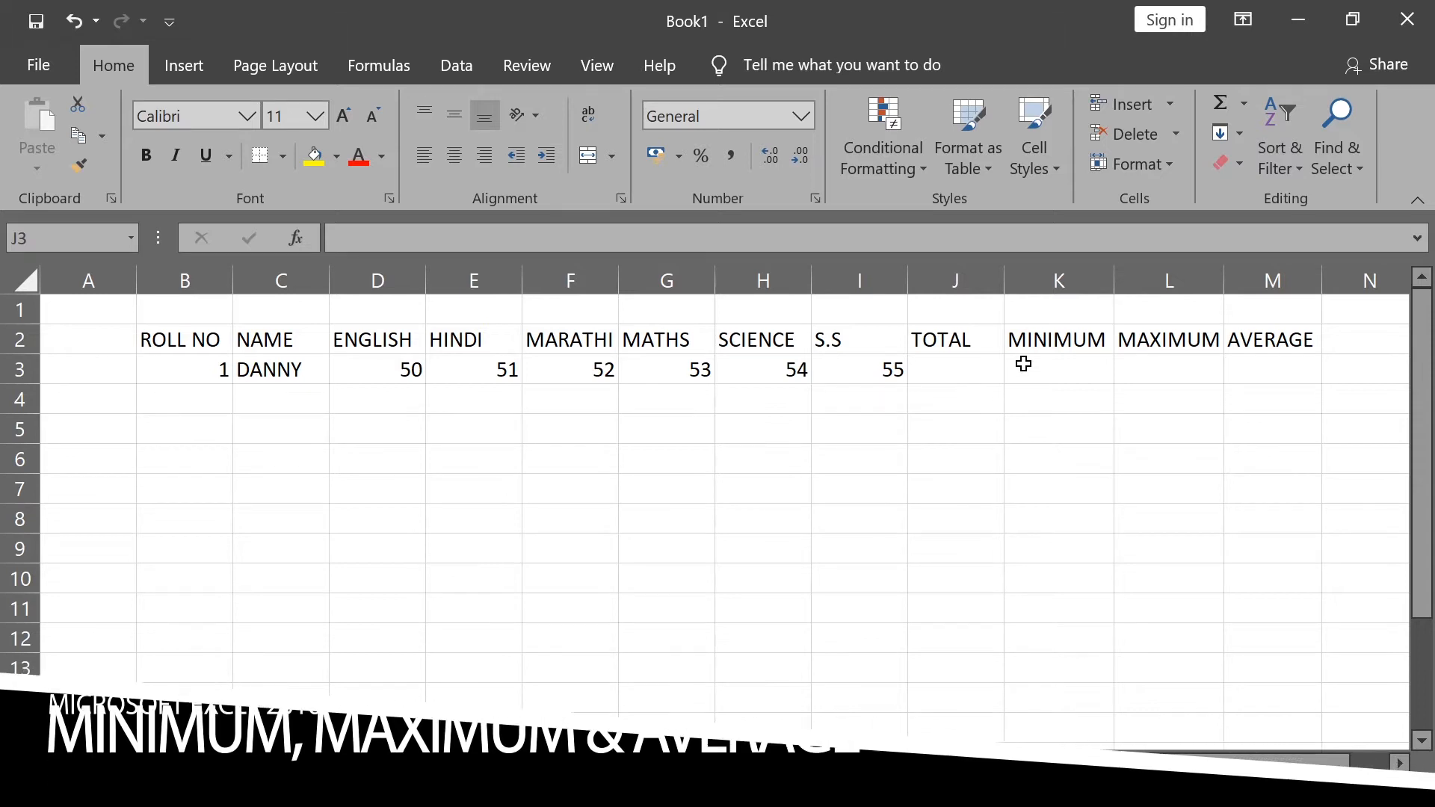
# Step: Total the six subject marks in cell J3 with the SUM function over D3:I3
pyautogui.click(943, 368)
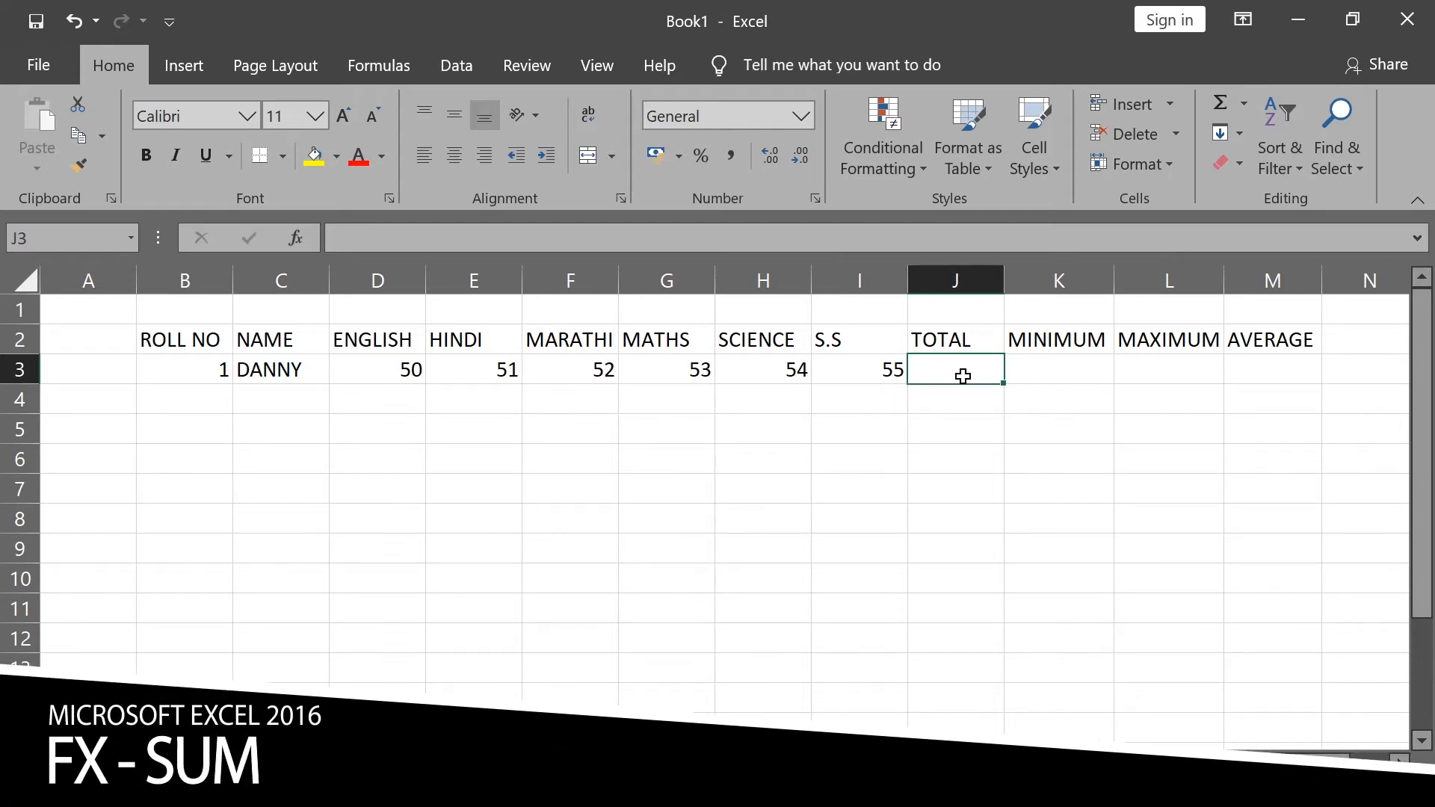
pyautogui.click(304, 237)
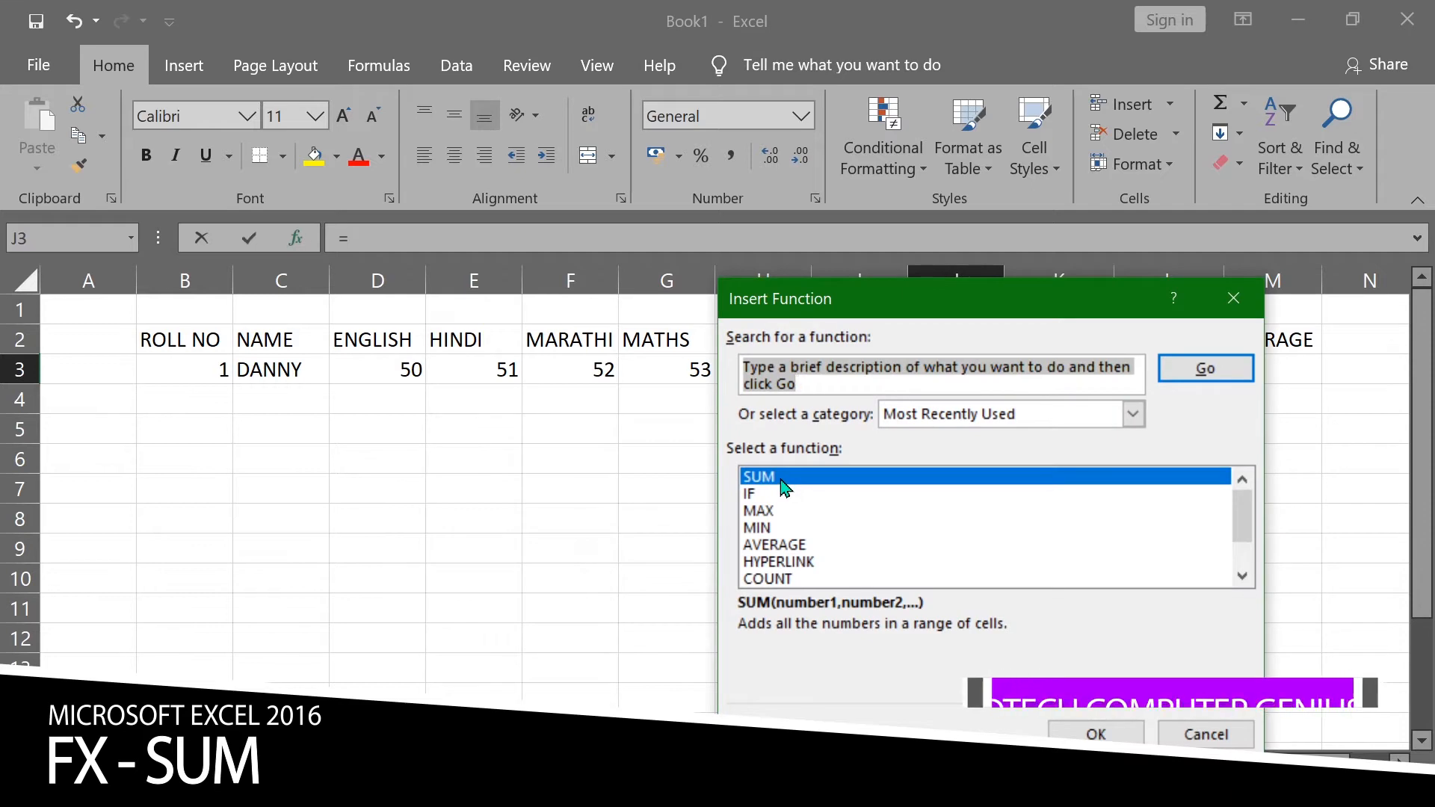
pyautogui.click(1120, 739)
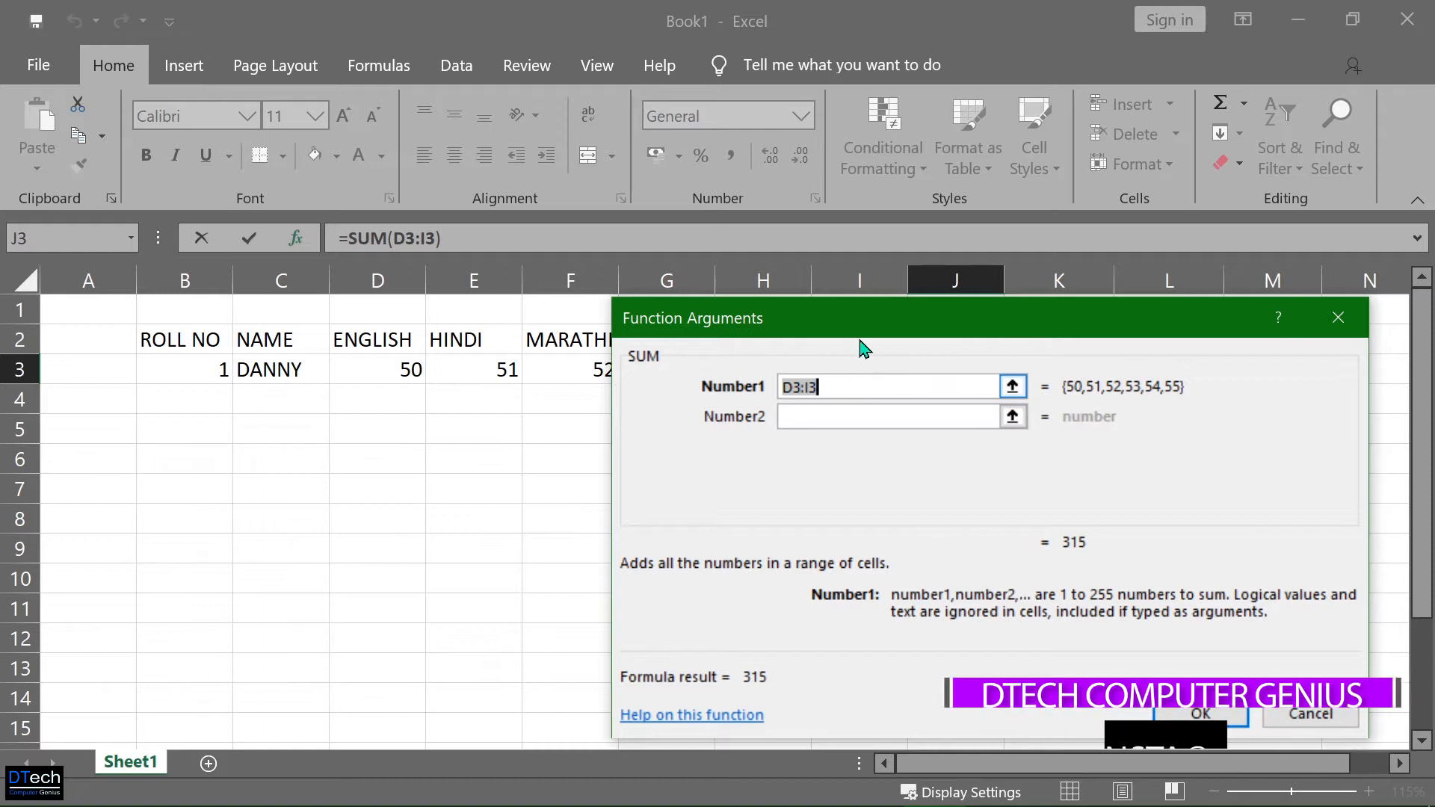
pyautogui.moveTo(850, 321); pyautogui.dragTo(845, 418)
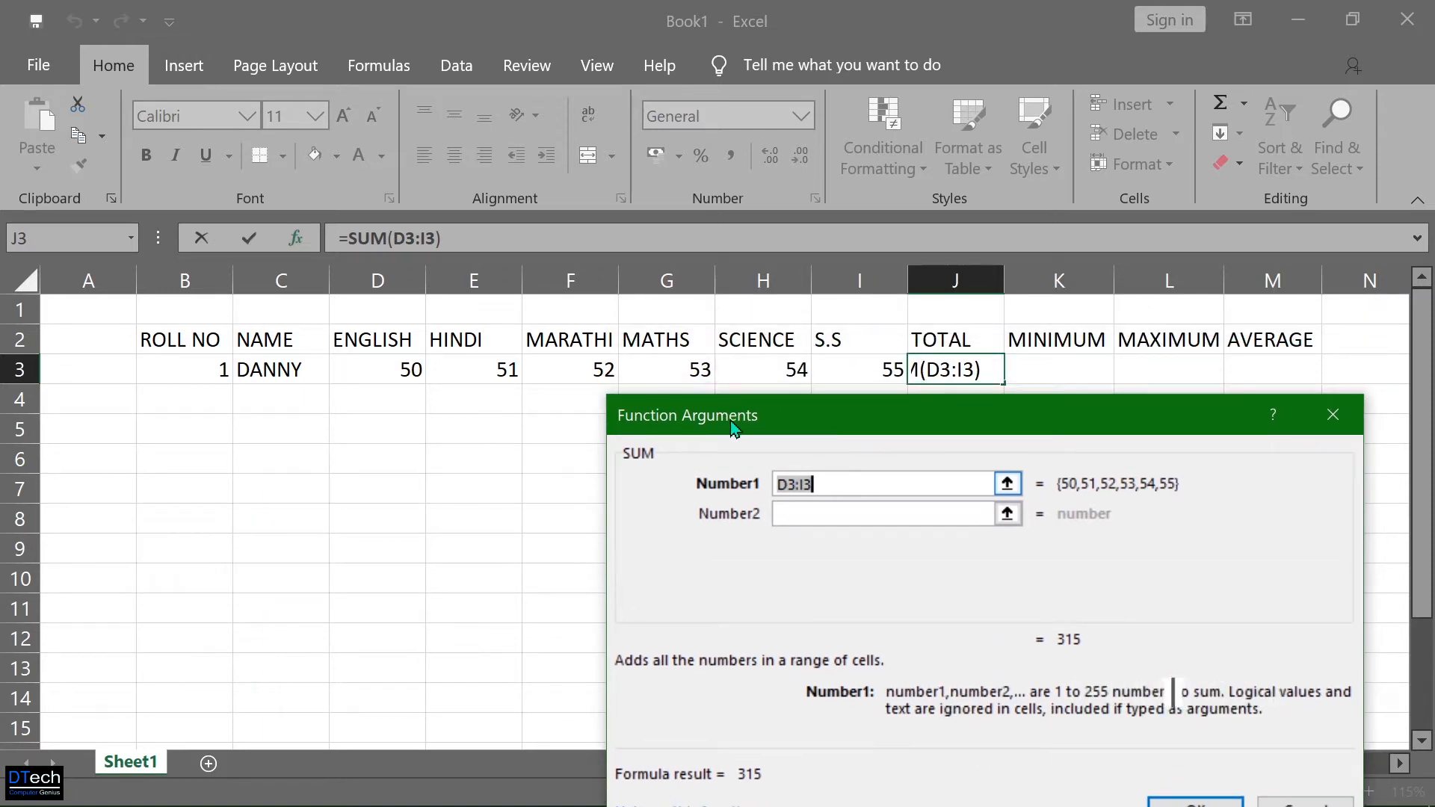
pyautogui.moveTo(385, 374); pyautogui.dragTo(867, 376)
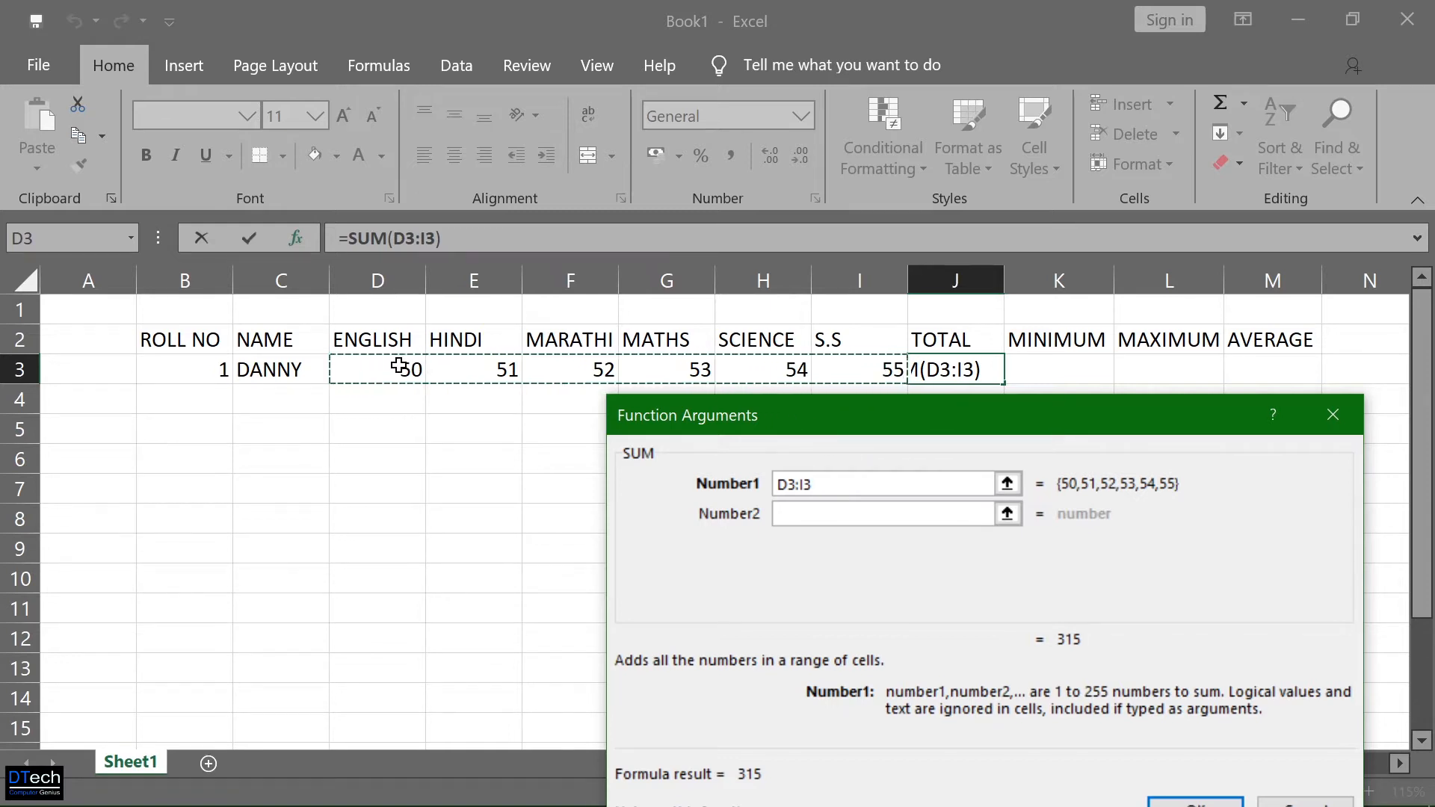
pyautogui.moveTo(804, 424); pyautogui.dragTo(757, 371)
pyautogui.click(1145, 758)
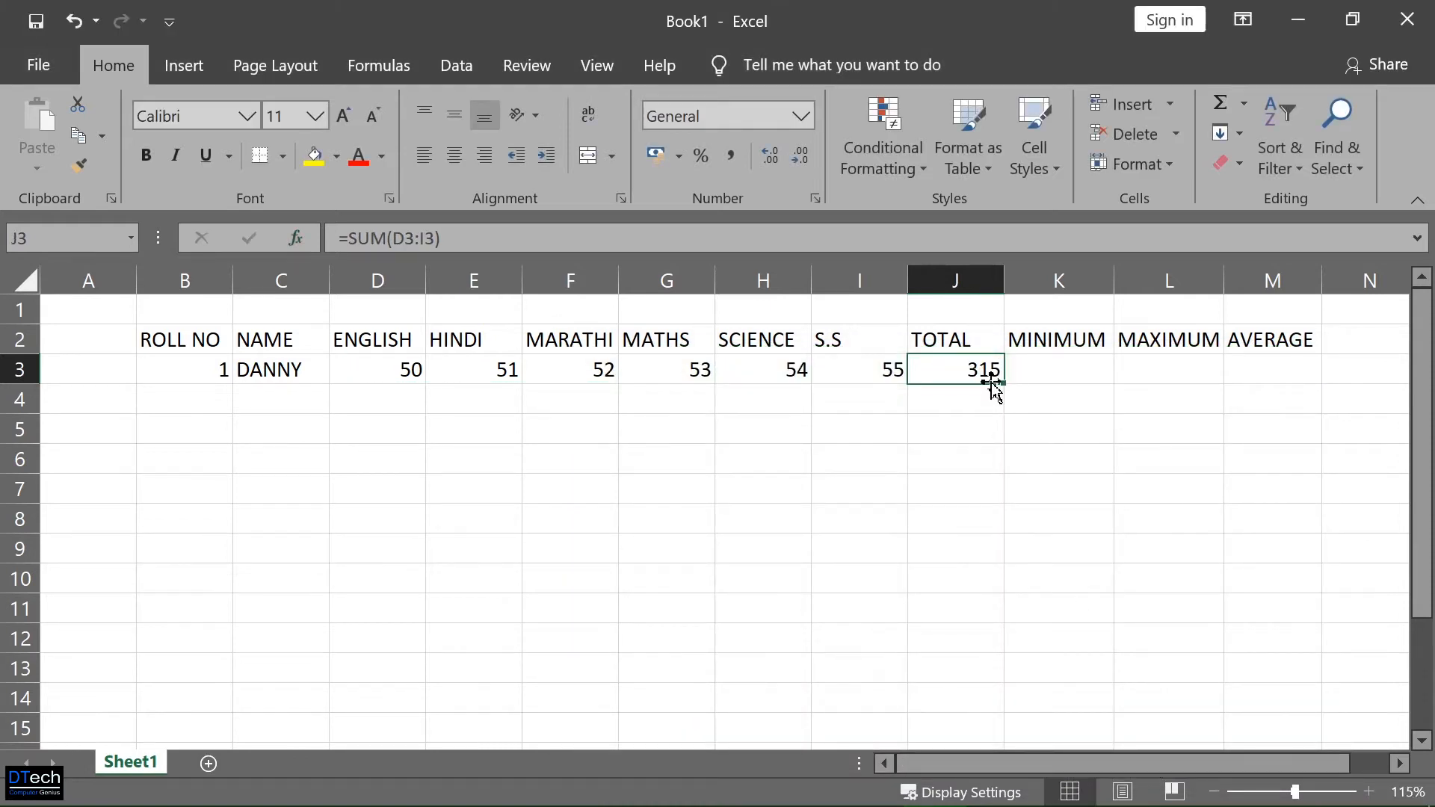
# Step: Insert the MIN function in the MINIMUM cell K3, choosing it from the All function category
pyautogui.click(1050, 373)
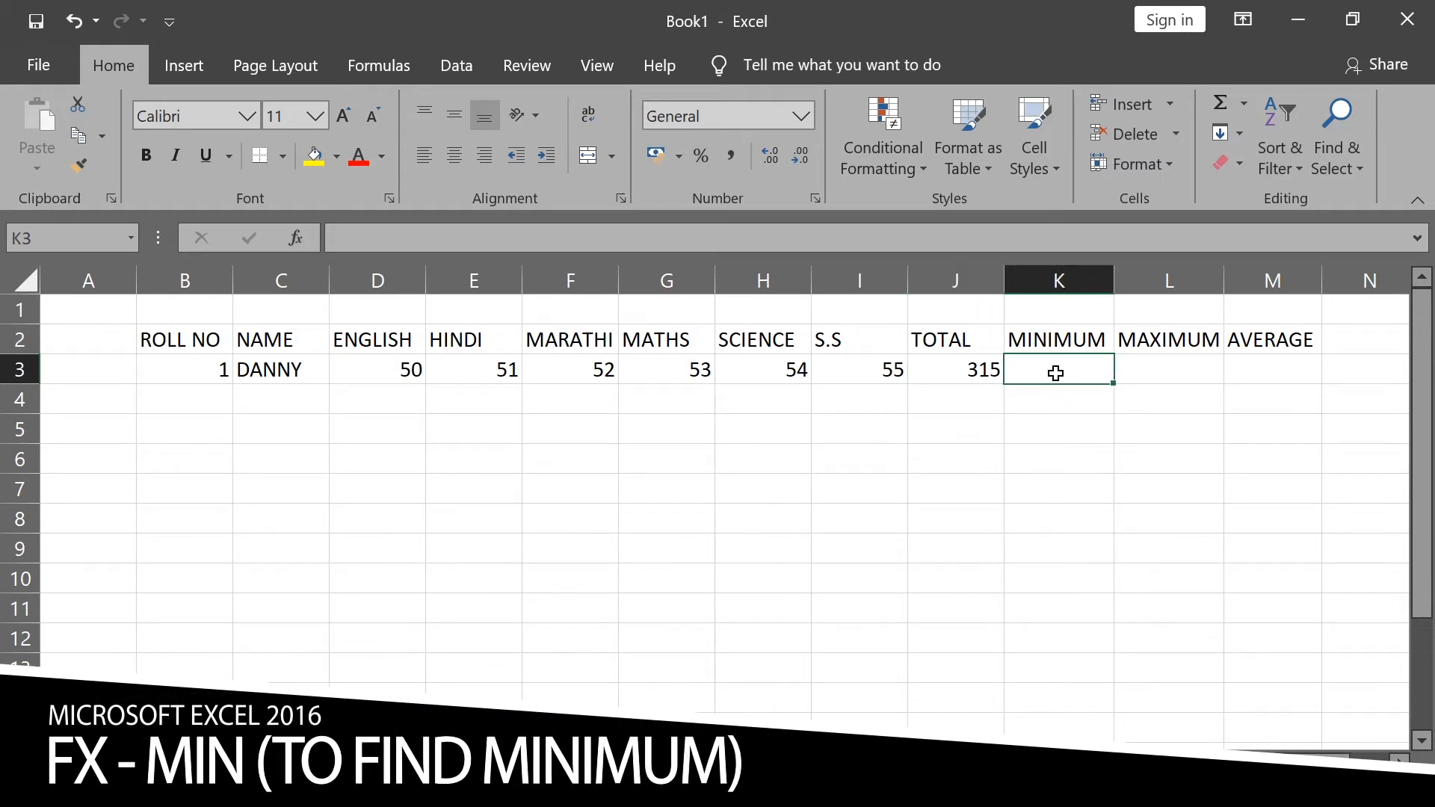
pyautogui.click(299, 244)
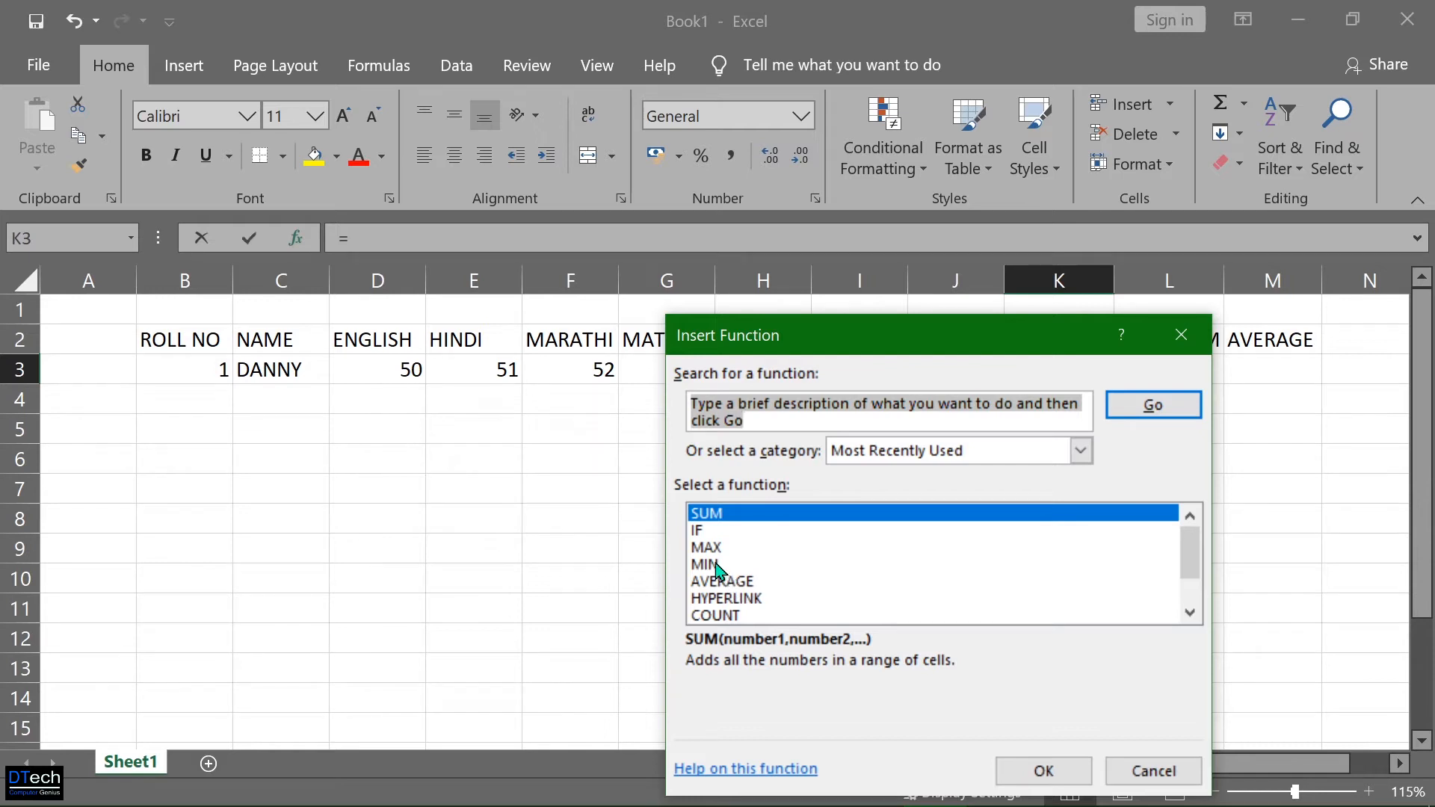
pyautogui.click(717, 566)
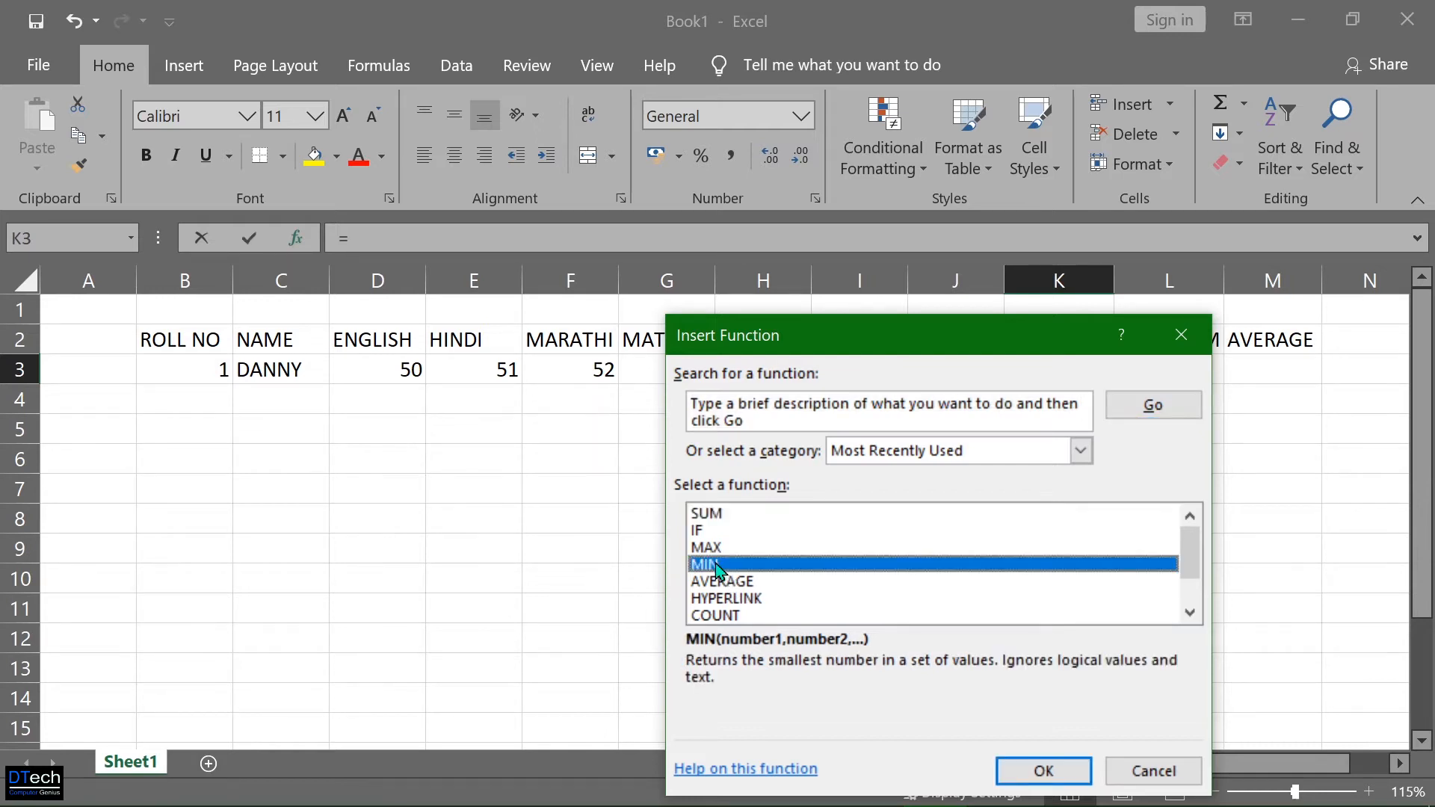
pyautogui.click(1082, 452)
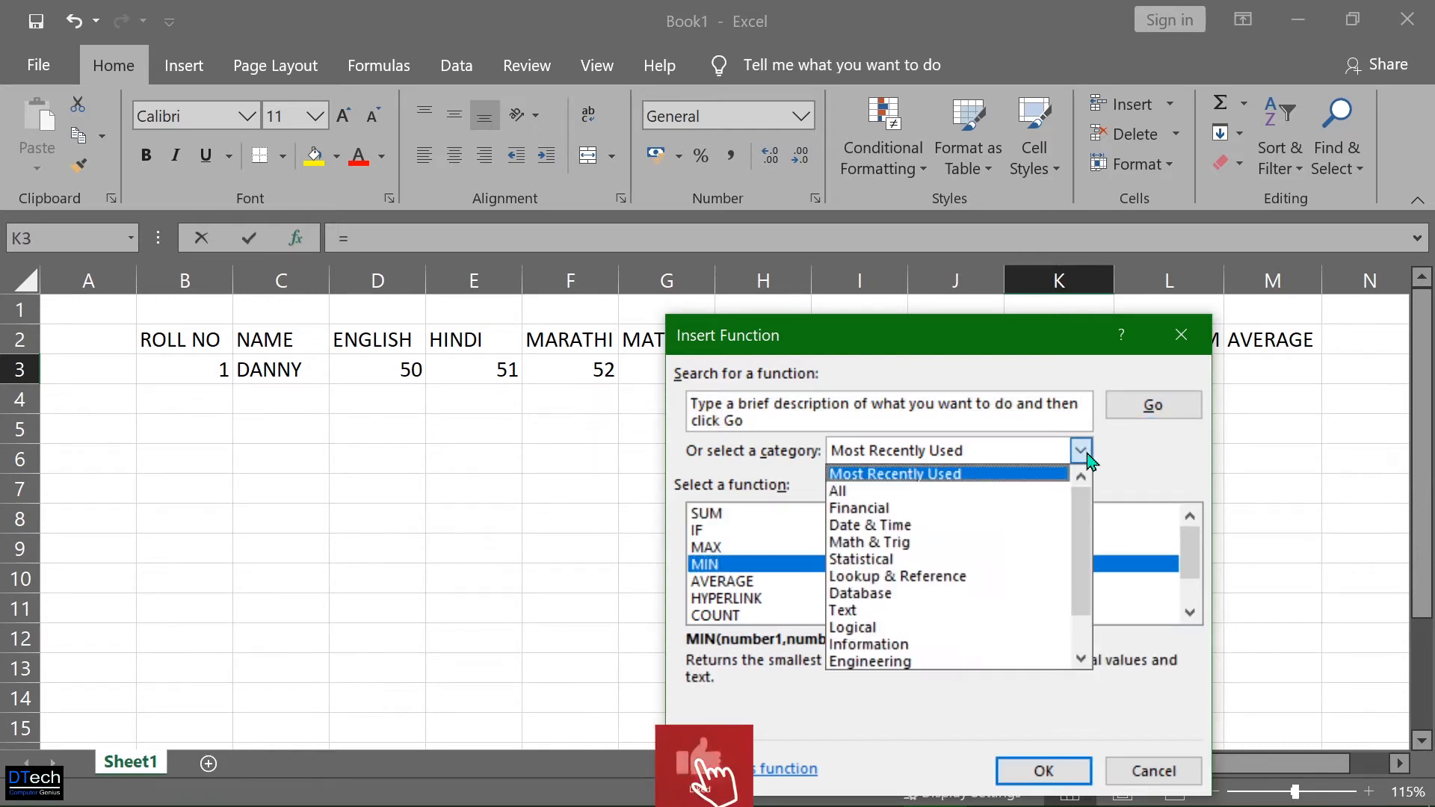
pyautogui.click(915, 494)
pyautogui.scroll(-18, 729, 557)
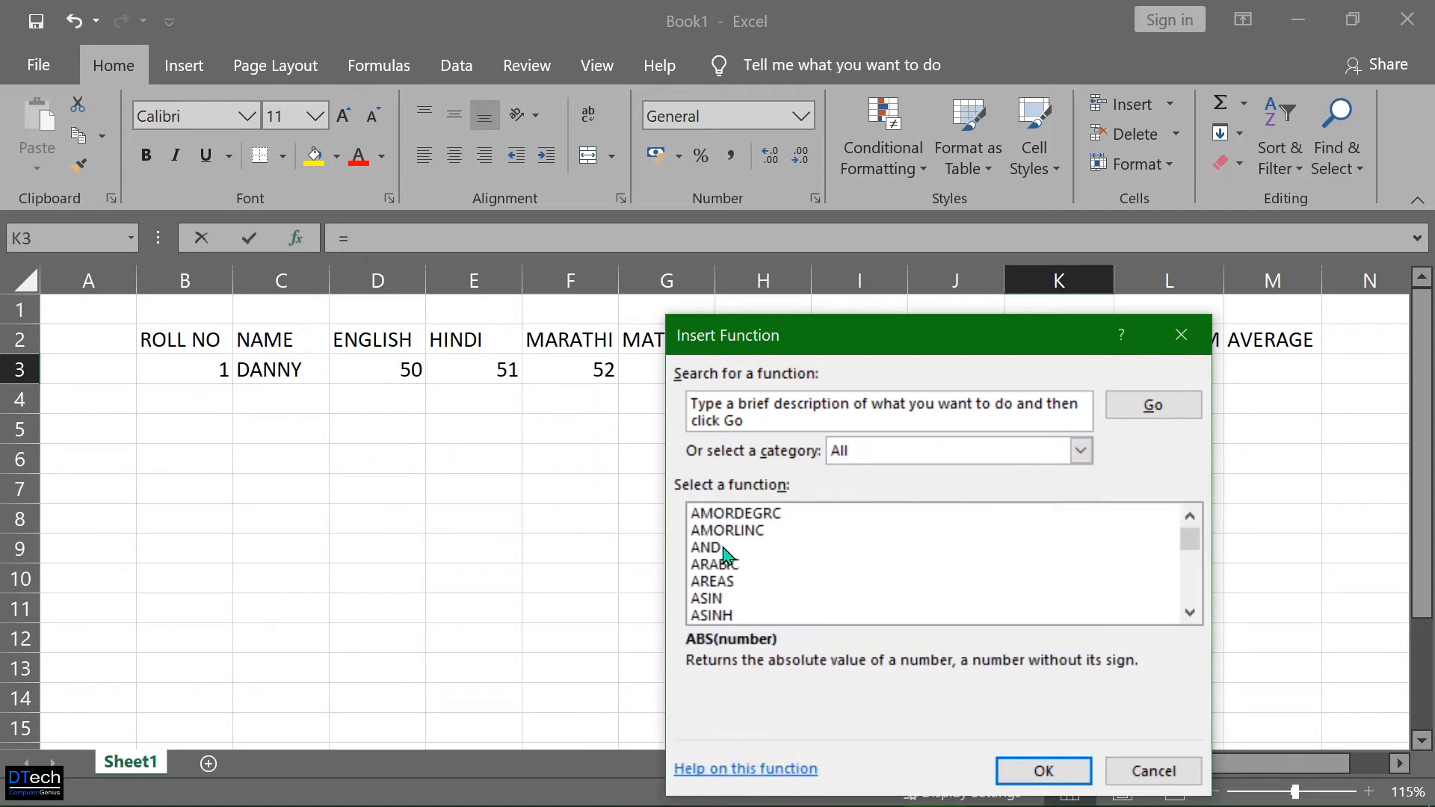
pyautogui.scroll(-19, 729, 557)
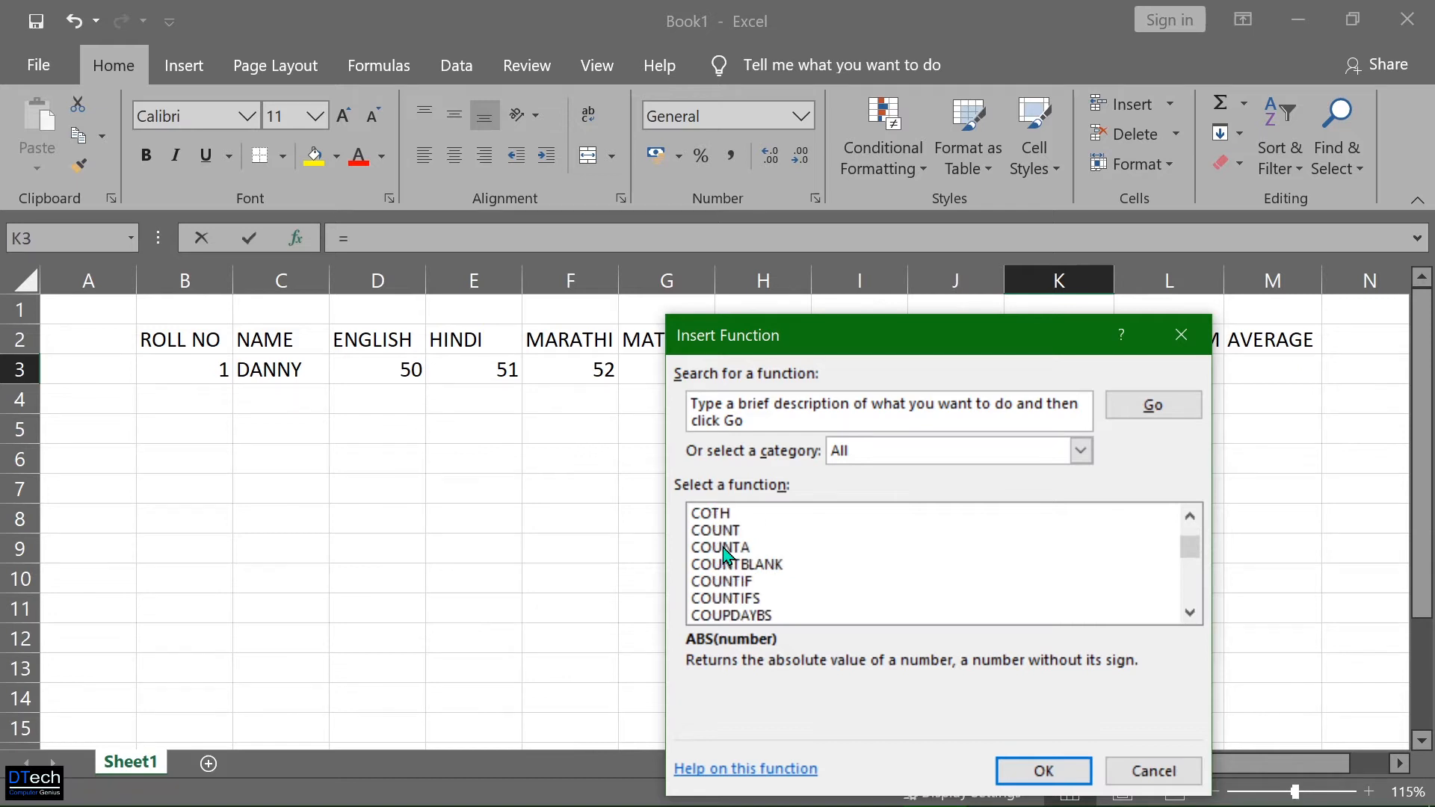
pyautogui.scroll(-20, 729, 557)
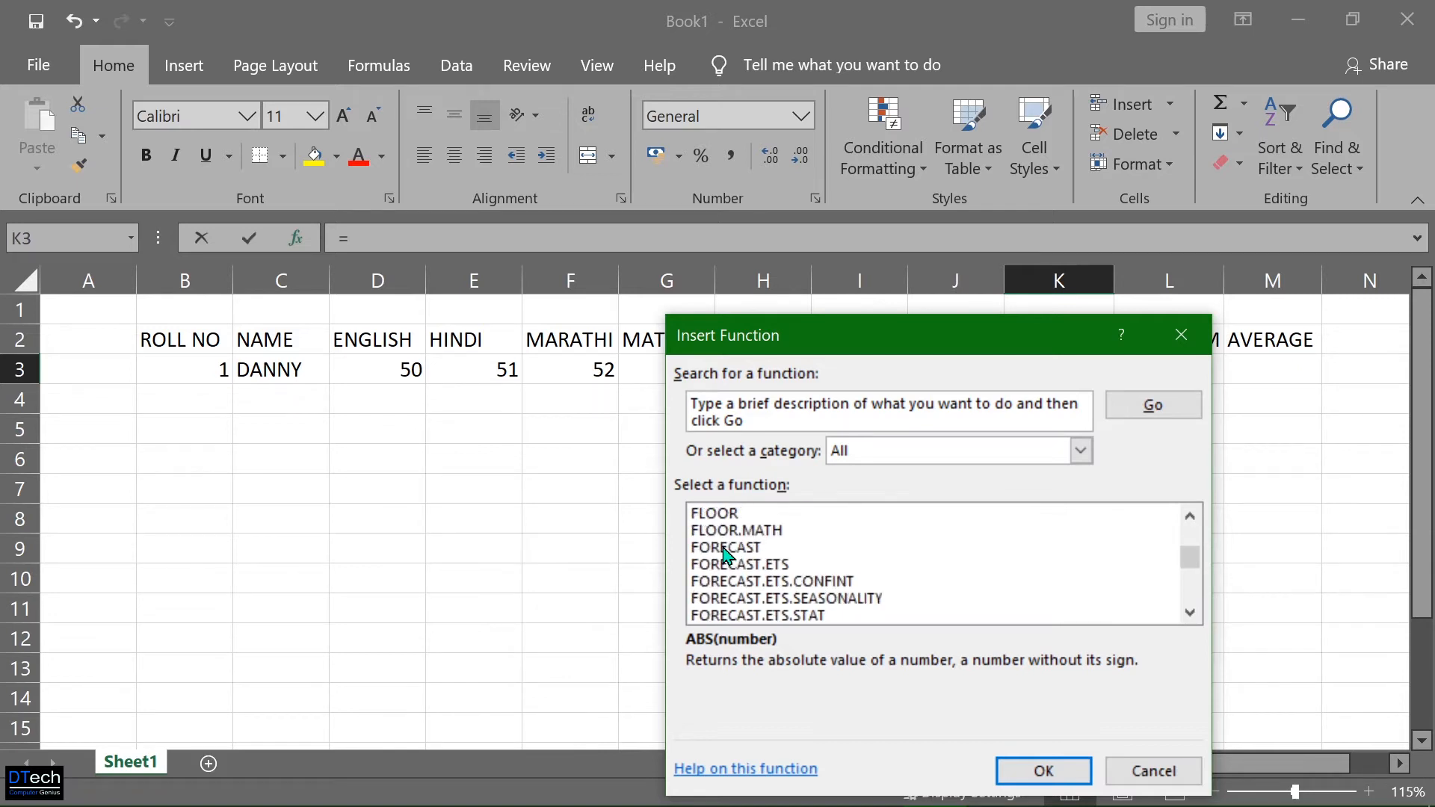
pyautogui.scroll(-20, 729, 557)
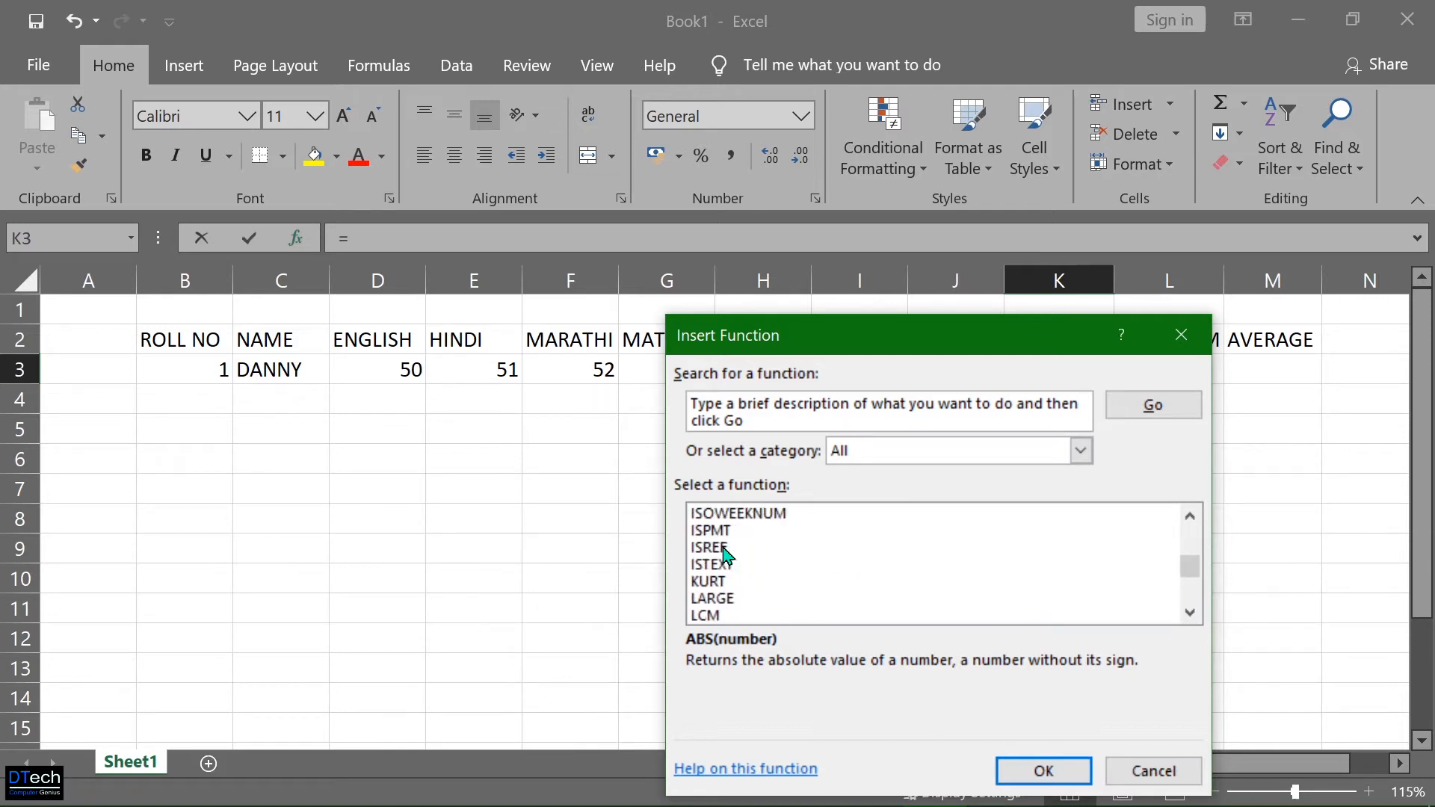
pyautogui.scroll(-3, 729, 557)
pyautogui.scroll(3, 729, 557)
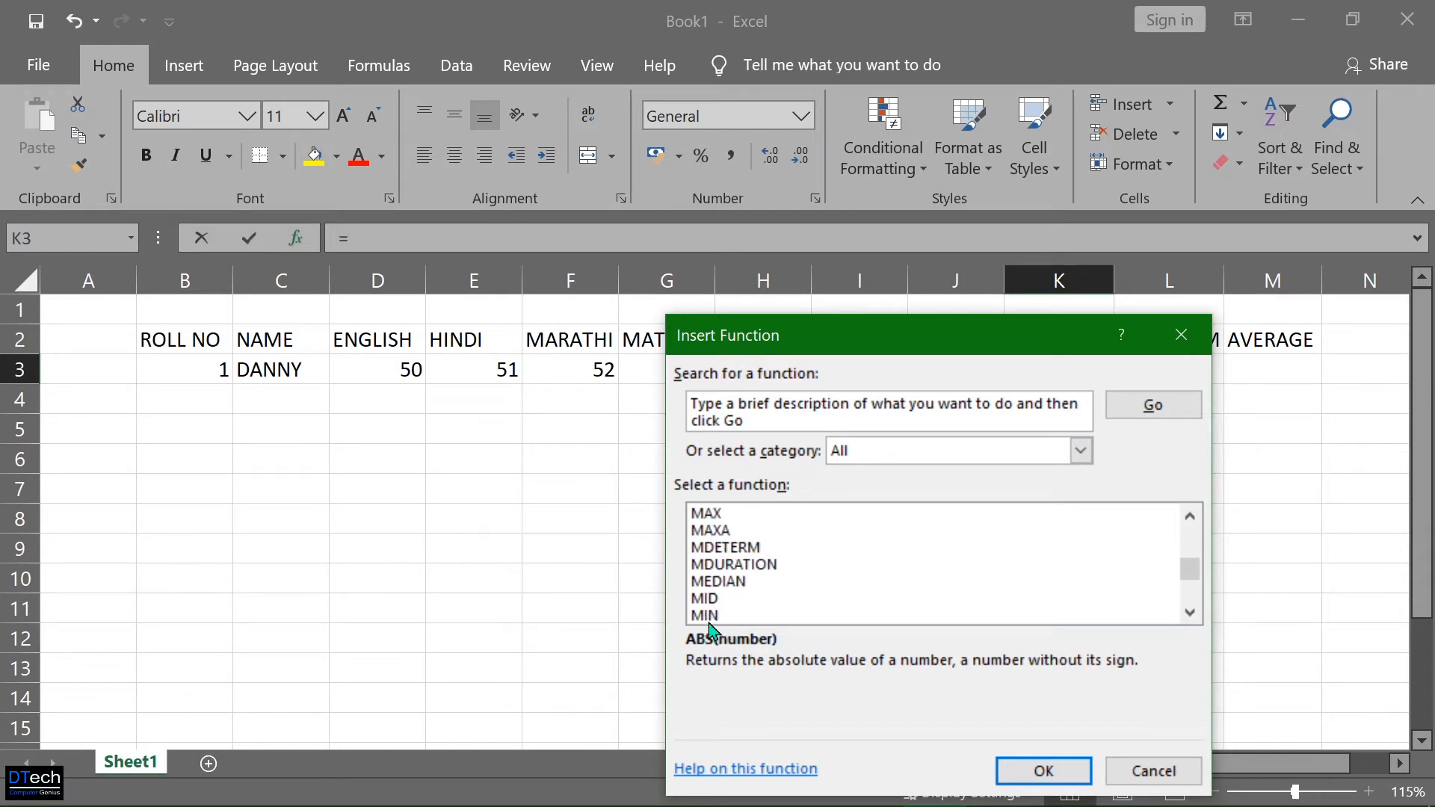
pyautogui.click(708, 617)
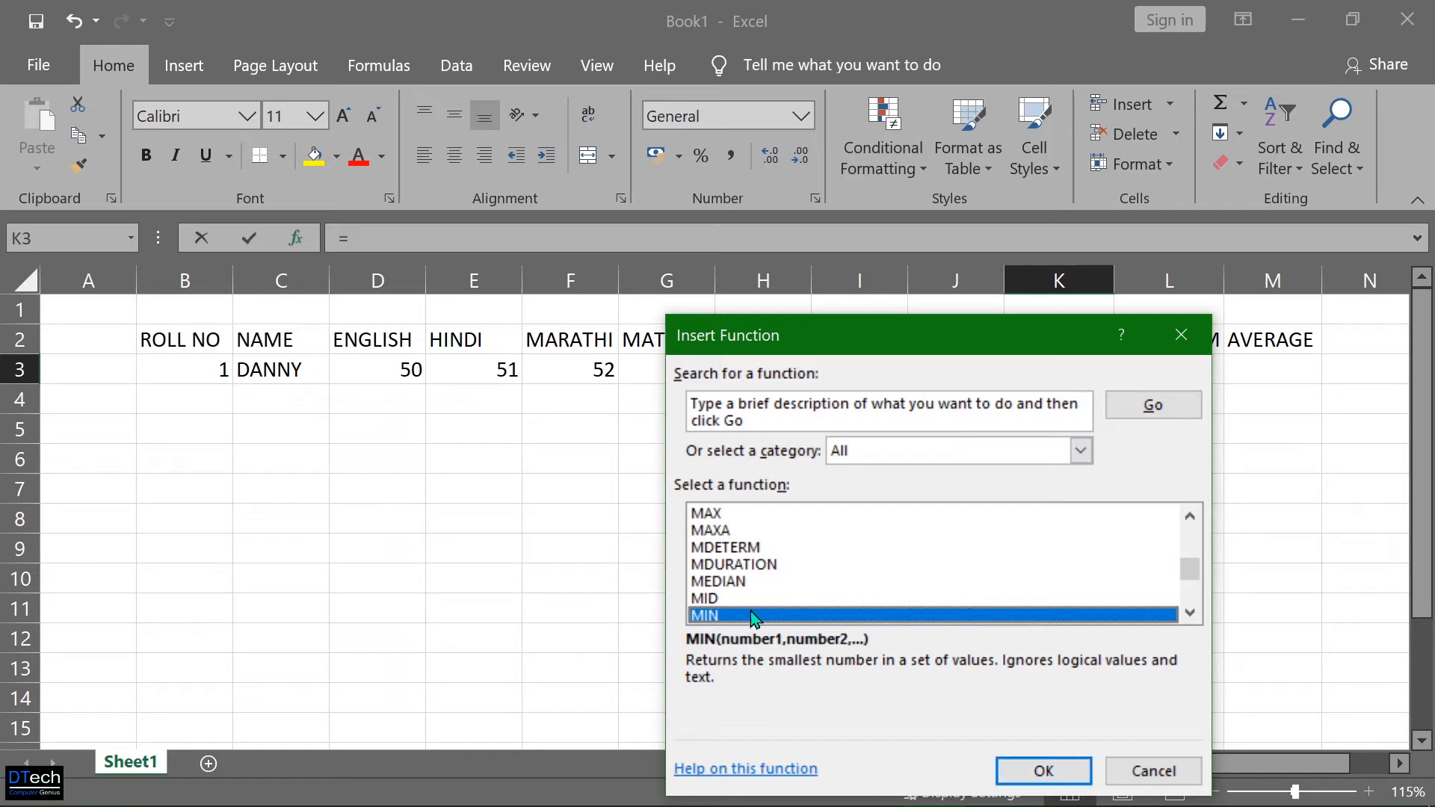
pyautogui.moveTo(1038, 752)
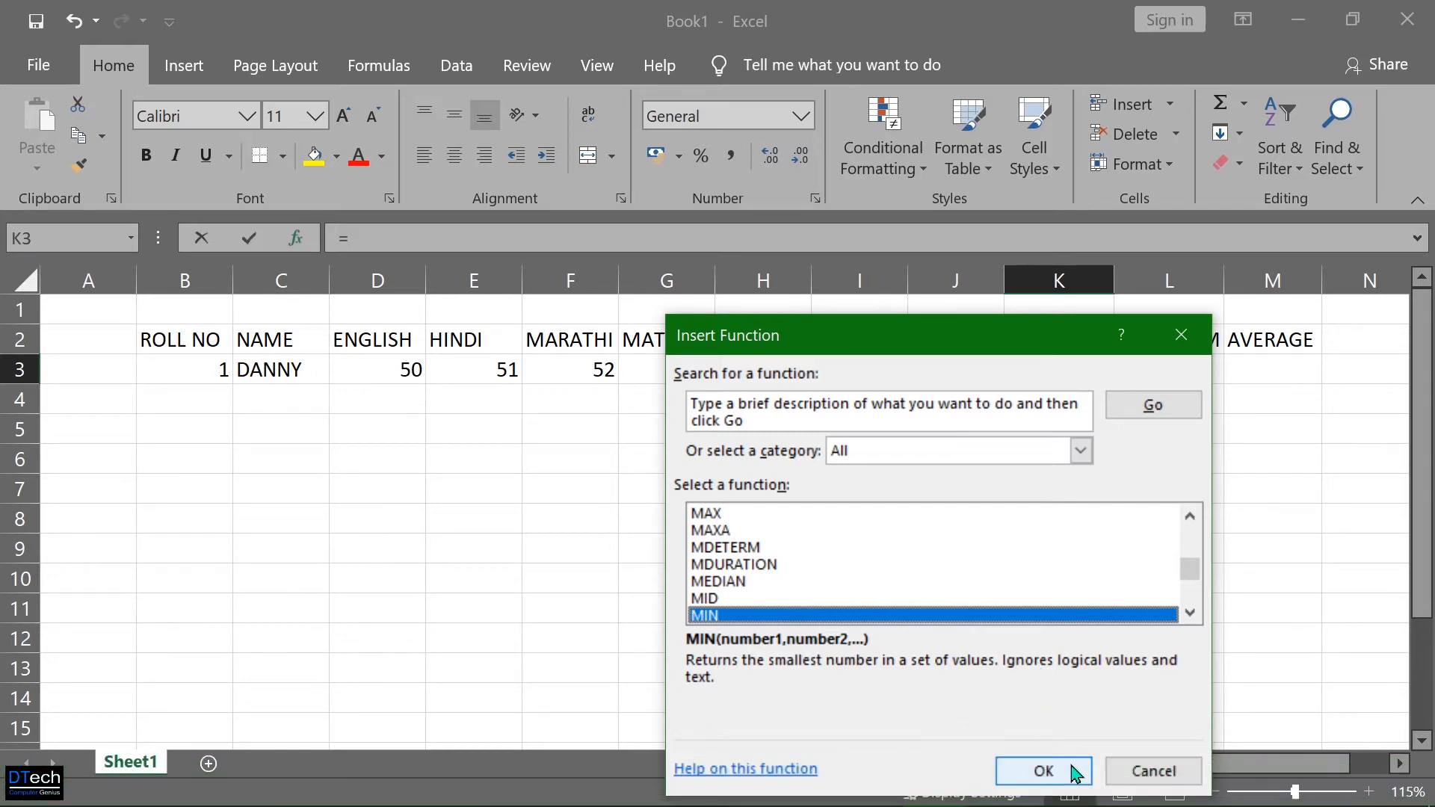
pyautogui.click(1074, 773)
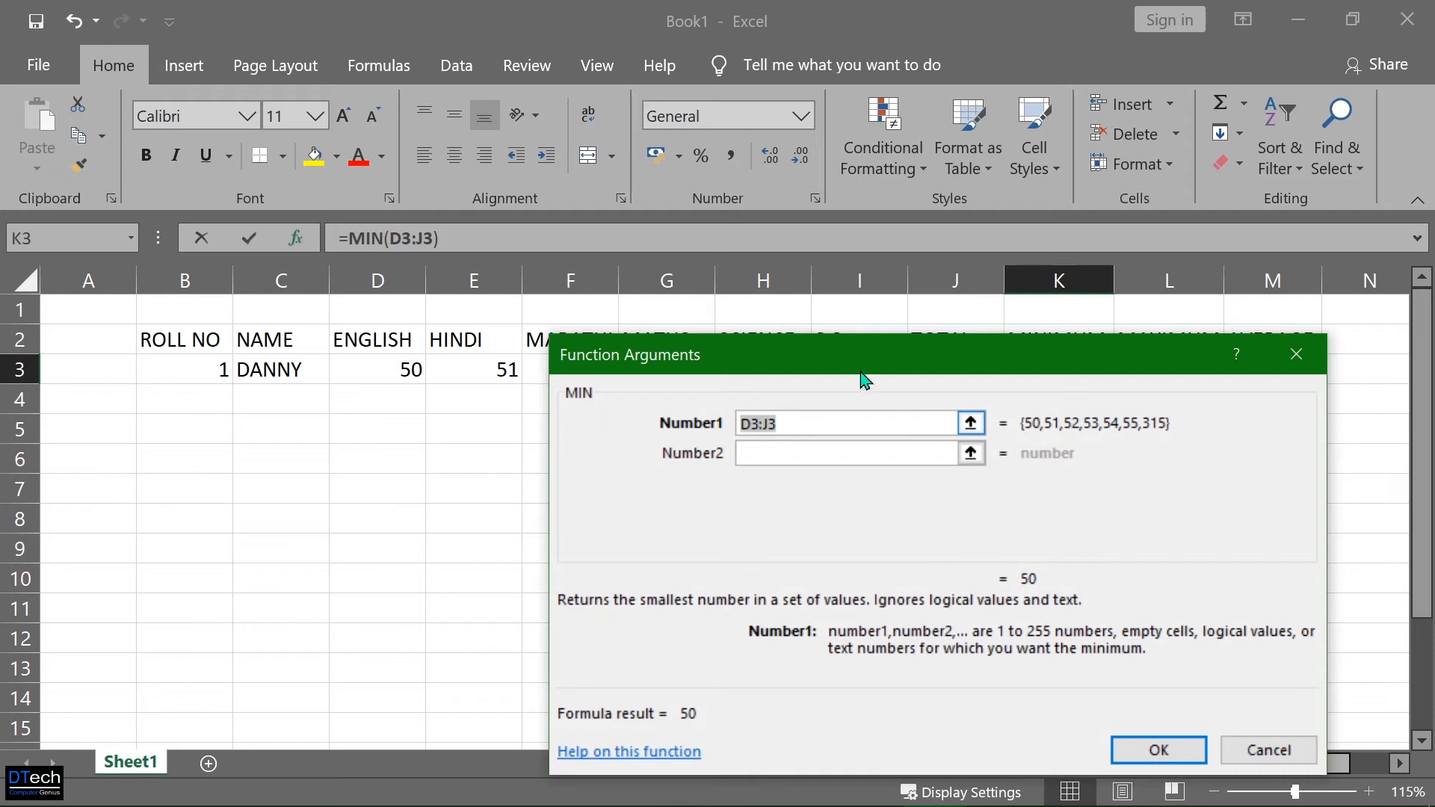
# Step: Set the MIN function's Number1 range to the subject marks D3:I3 and complete the formula
pyautogui.moveTo(865, 378); pyautogui.dragTo(773, 471)
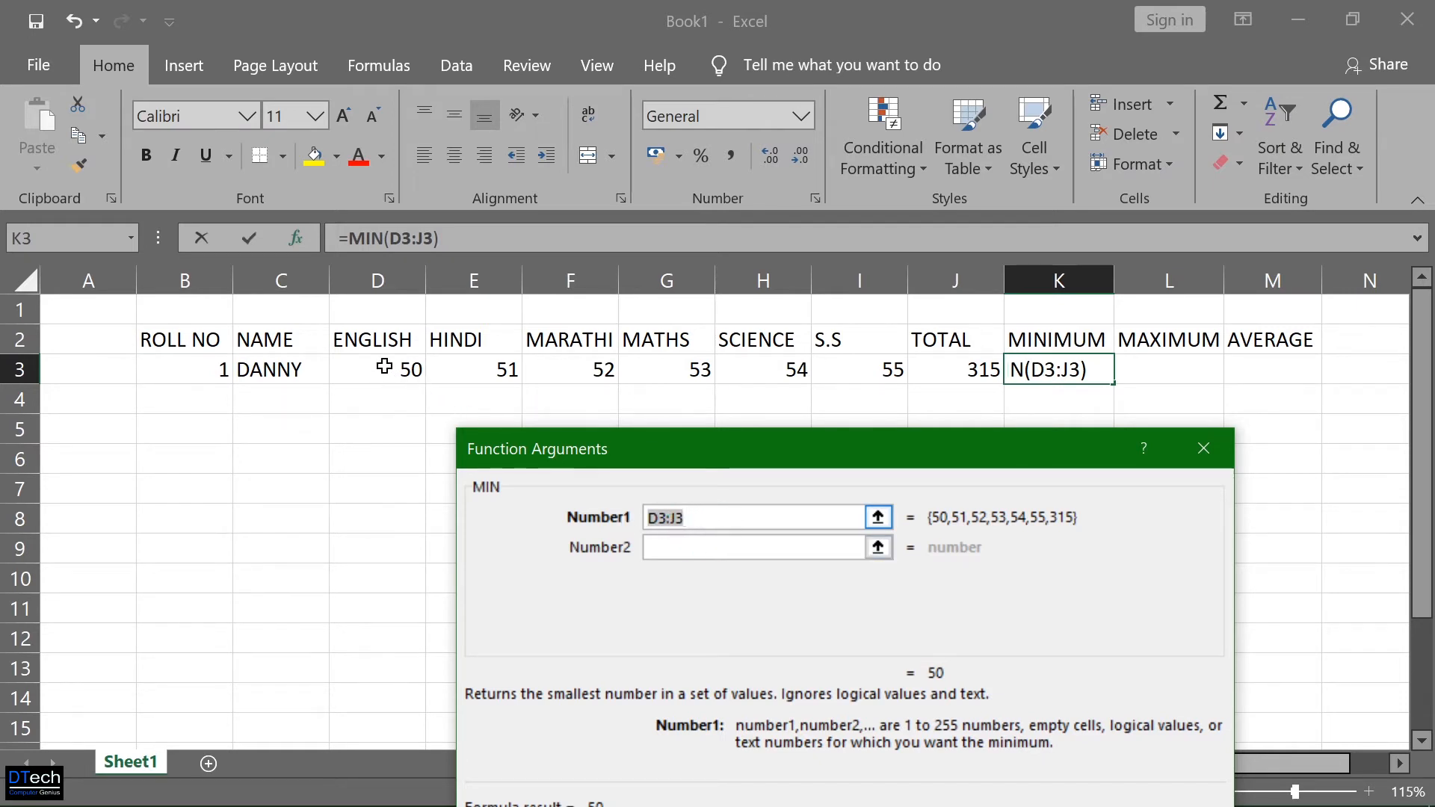
pyautogui.moveTo(384, 367); pyautogui.dragTo(881, 374)
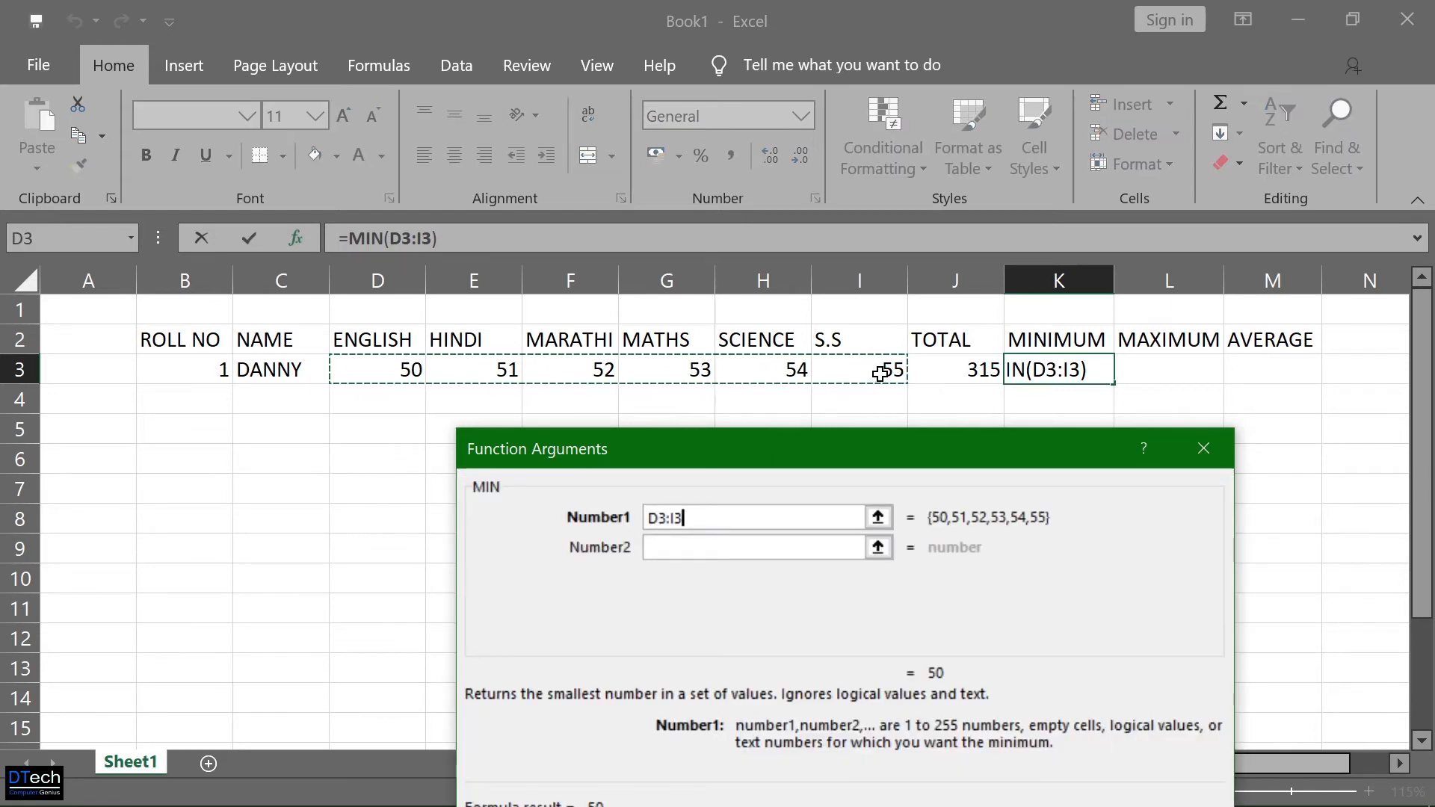
pyautogui.moveTo(967, 451); pyautogui.dragTo(937, 378)
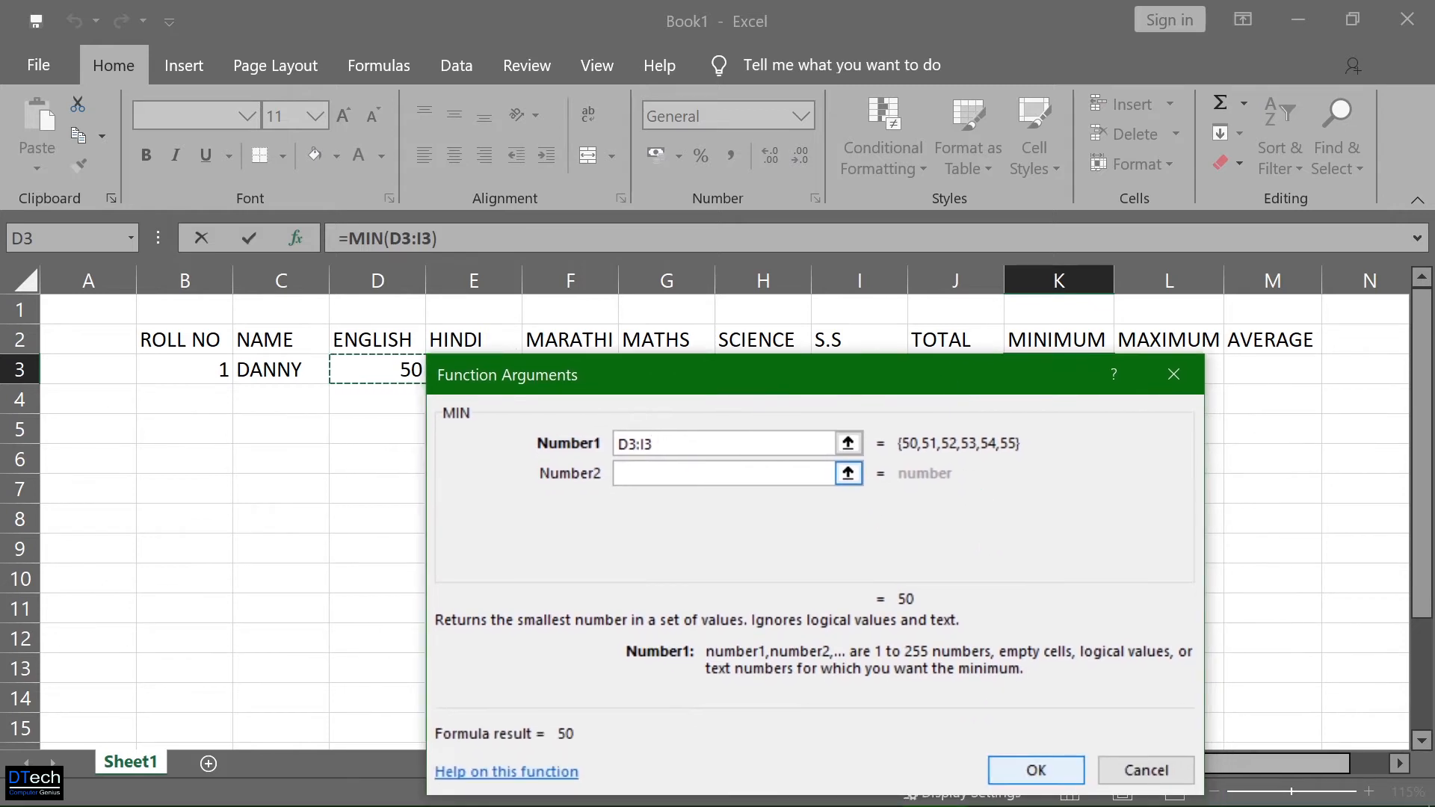
pyautogui.click(1036, 770)
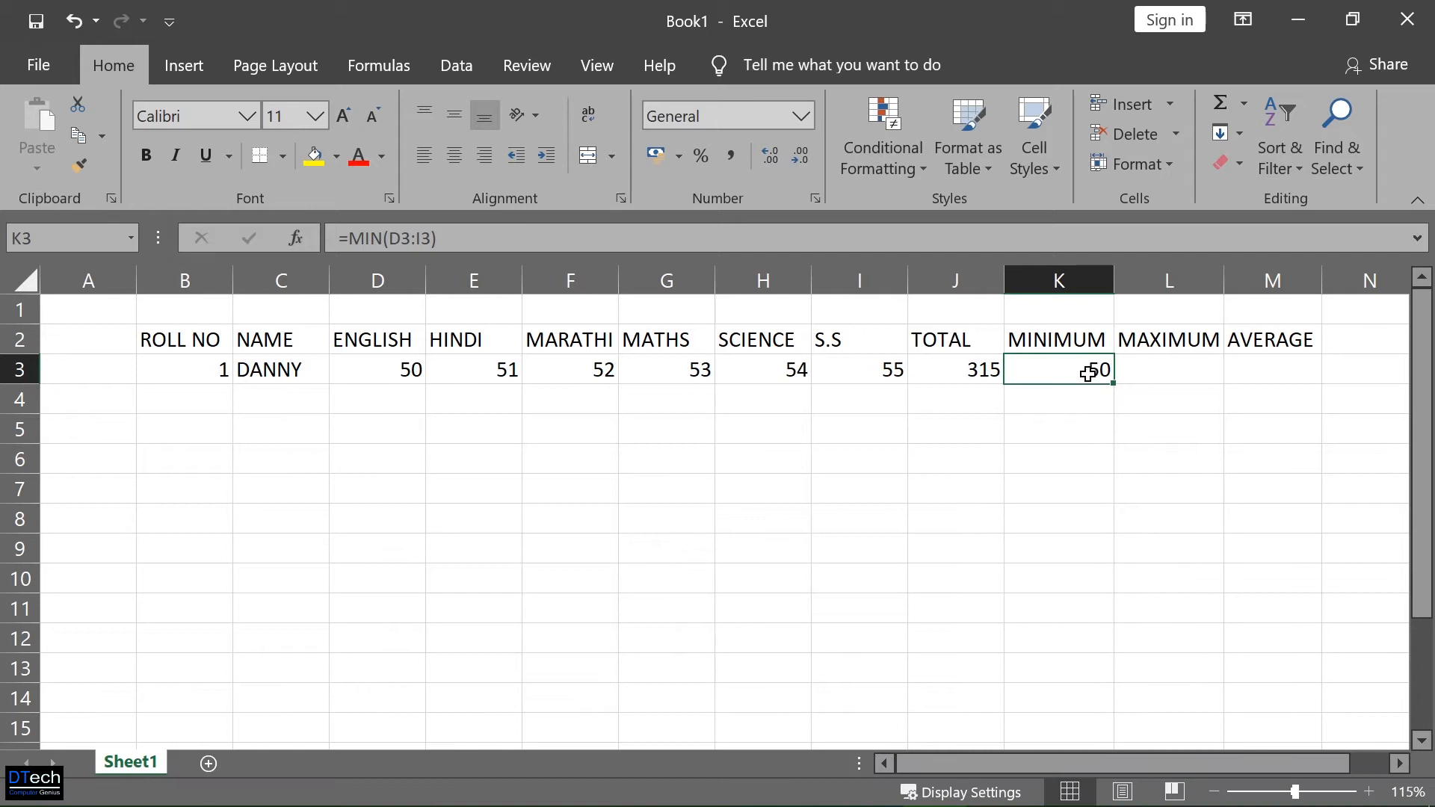
# Step: Change the ENGLISH mark in cell D3 to 20
pyautogui.click(359, 372)
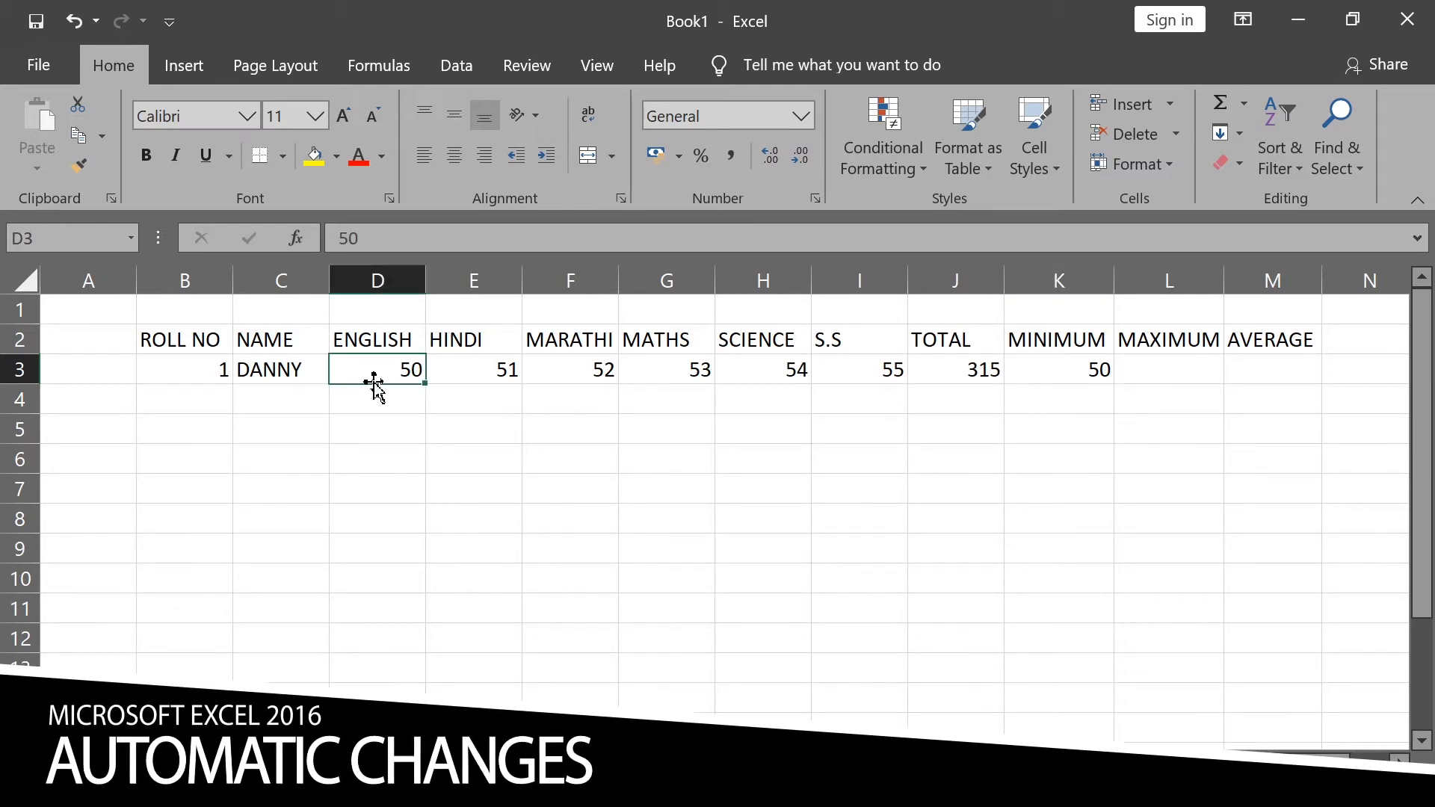
pyautogui.write('2')
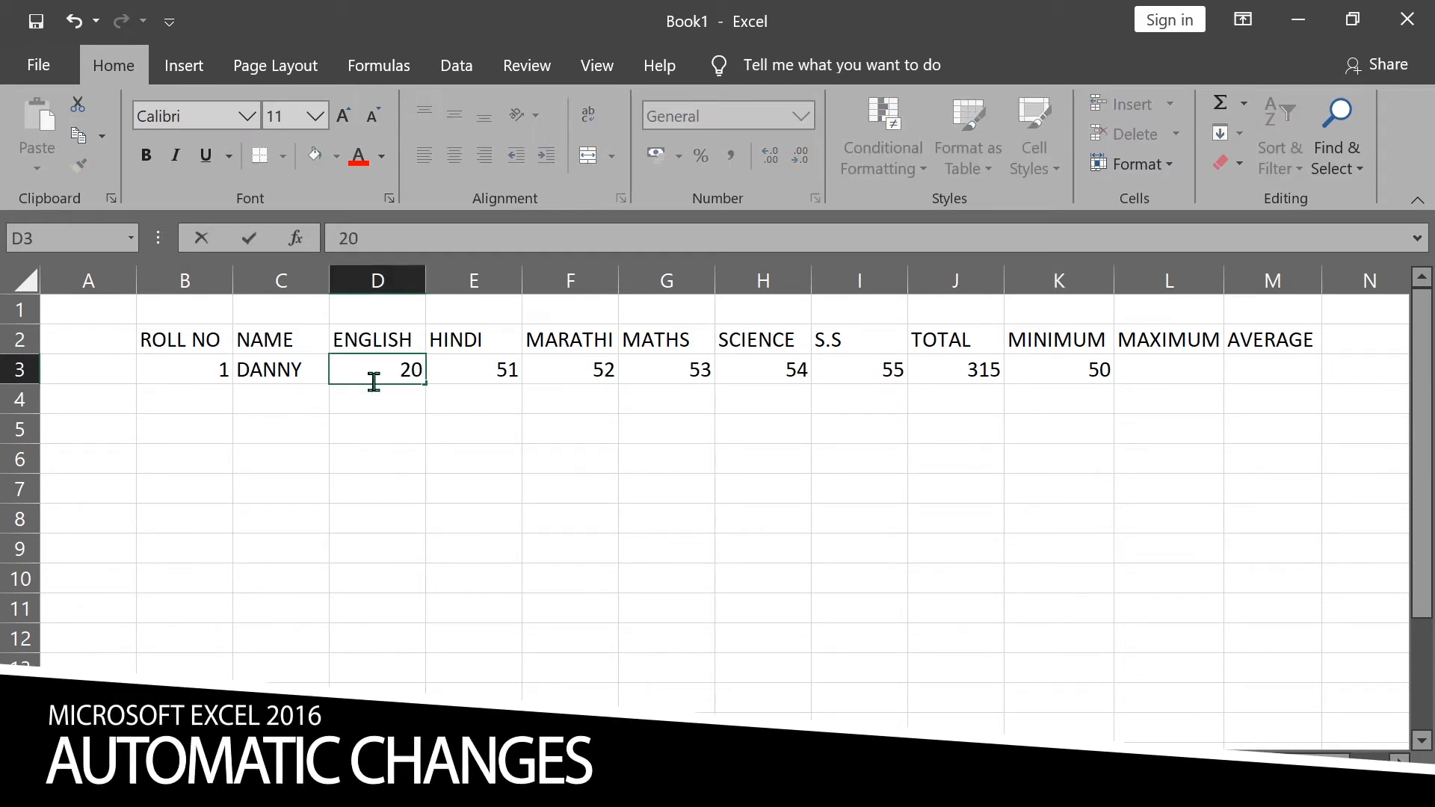
pyautogui.write('0')
pyautogui.click(750, 403)
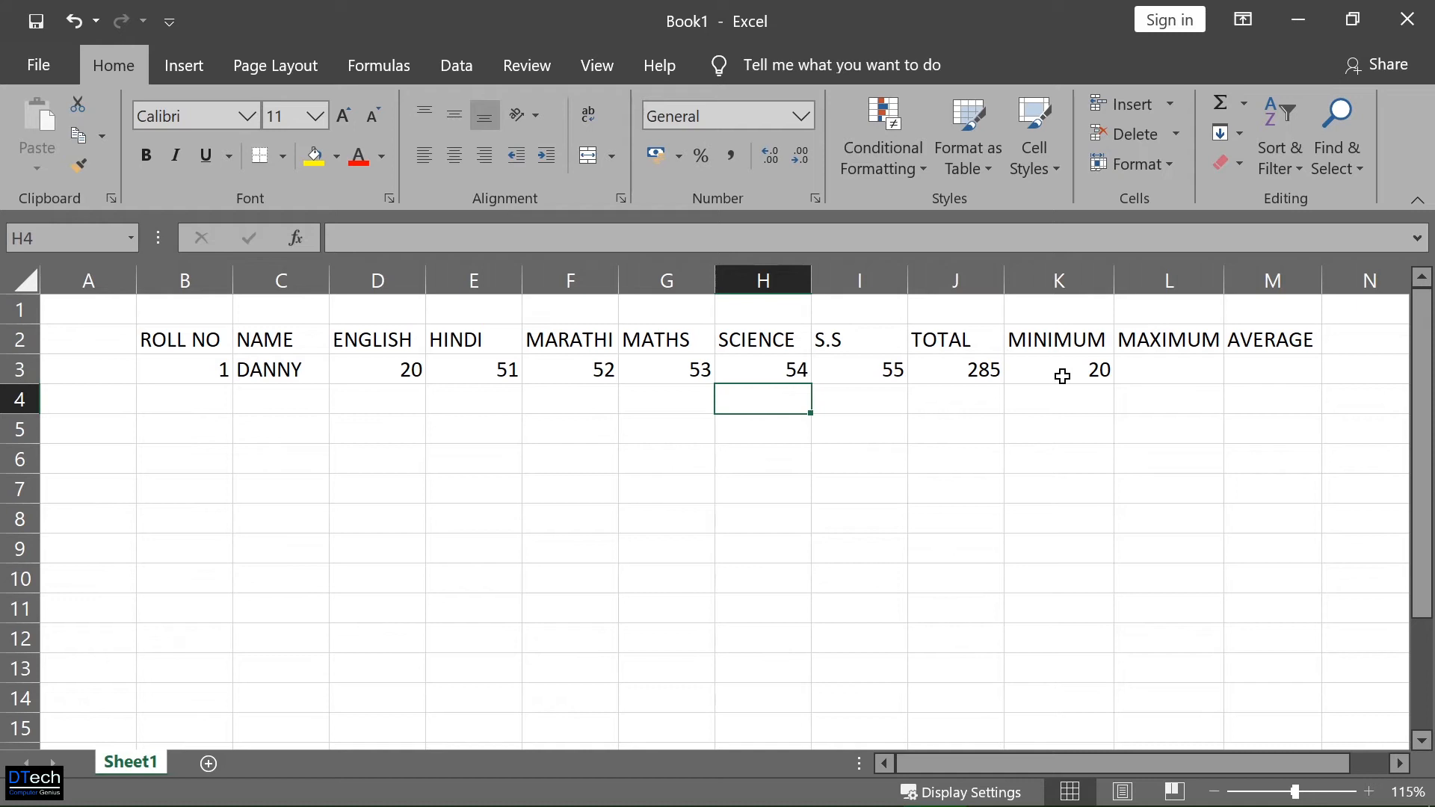
# Step: Insert the MAX function in the MAXIMUM cell L3, choosing it from the Most Recently Used category
pyautogui.click(1140, 376)
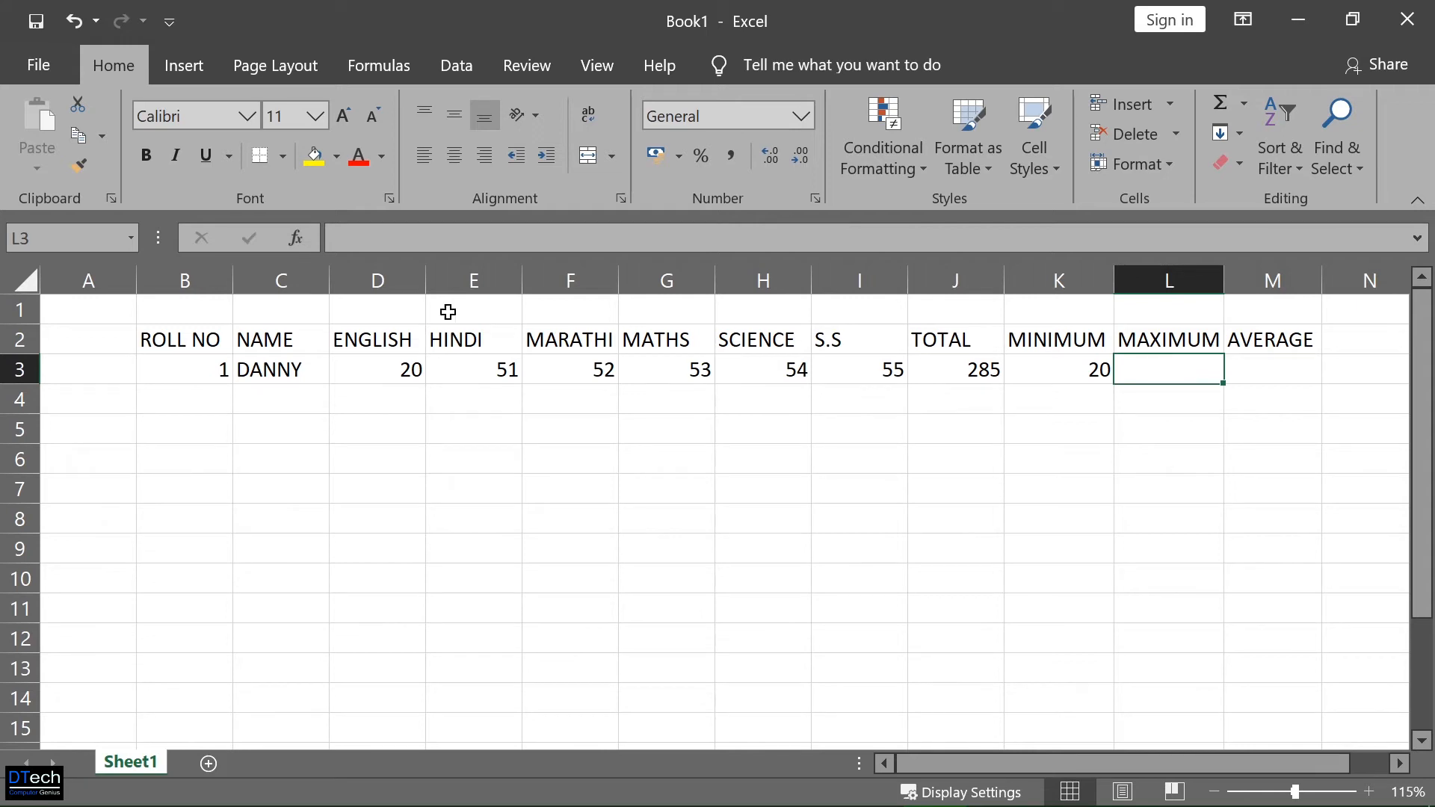
pyautogui.click(296, 239)
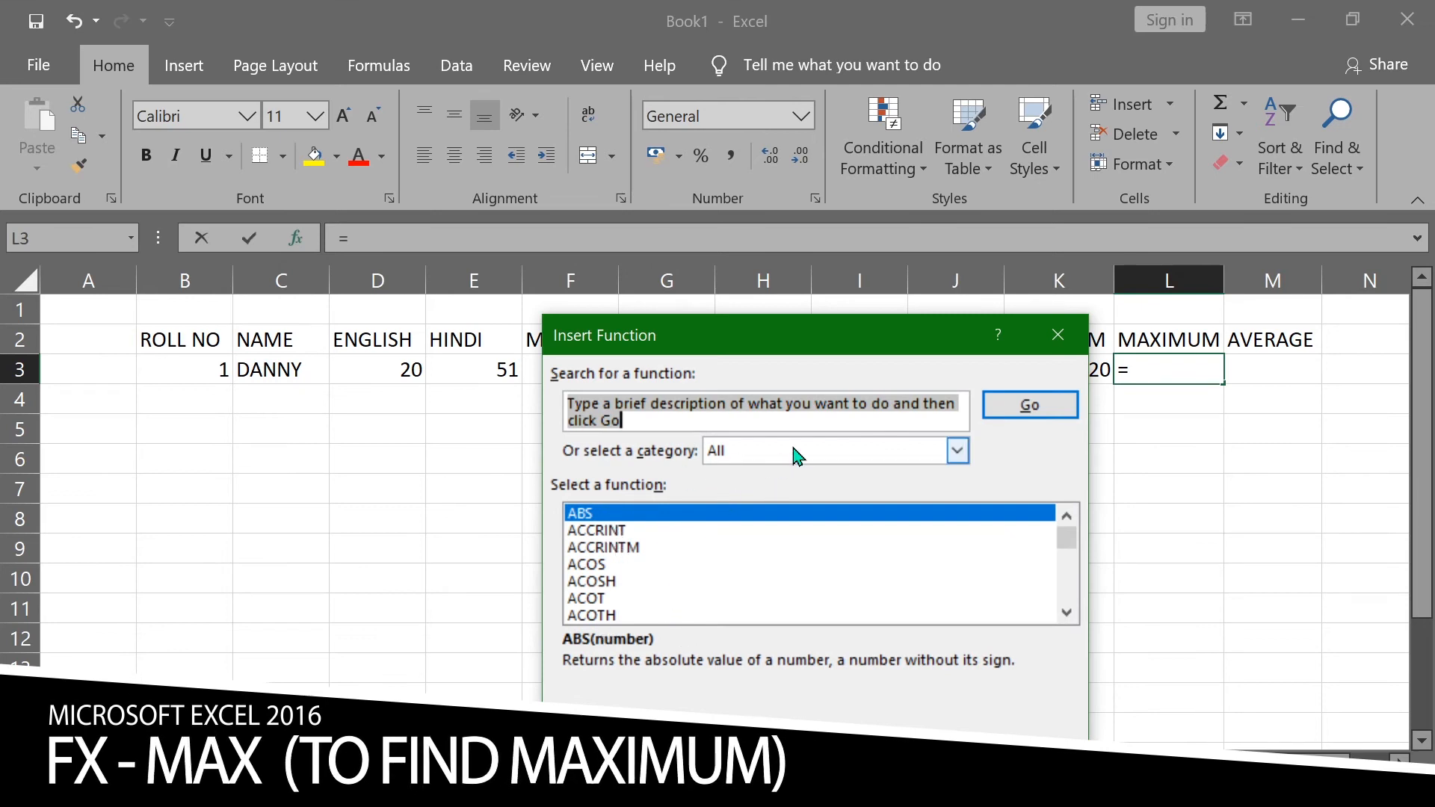
pyautogui.click(957, 451)
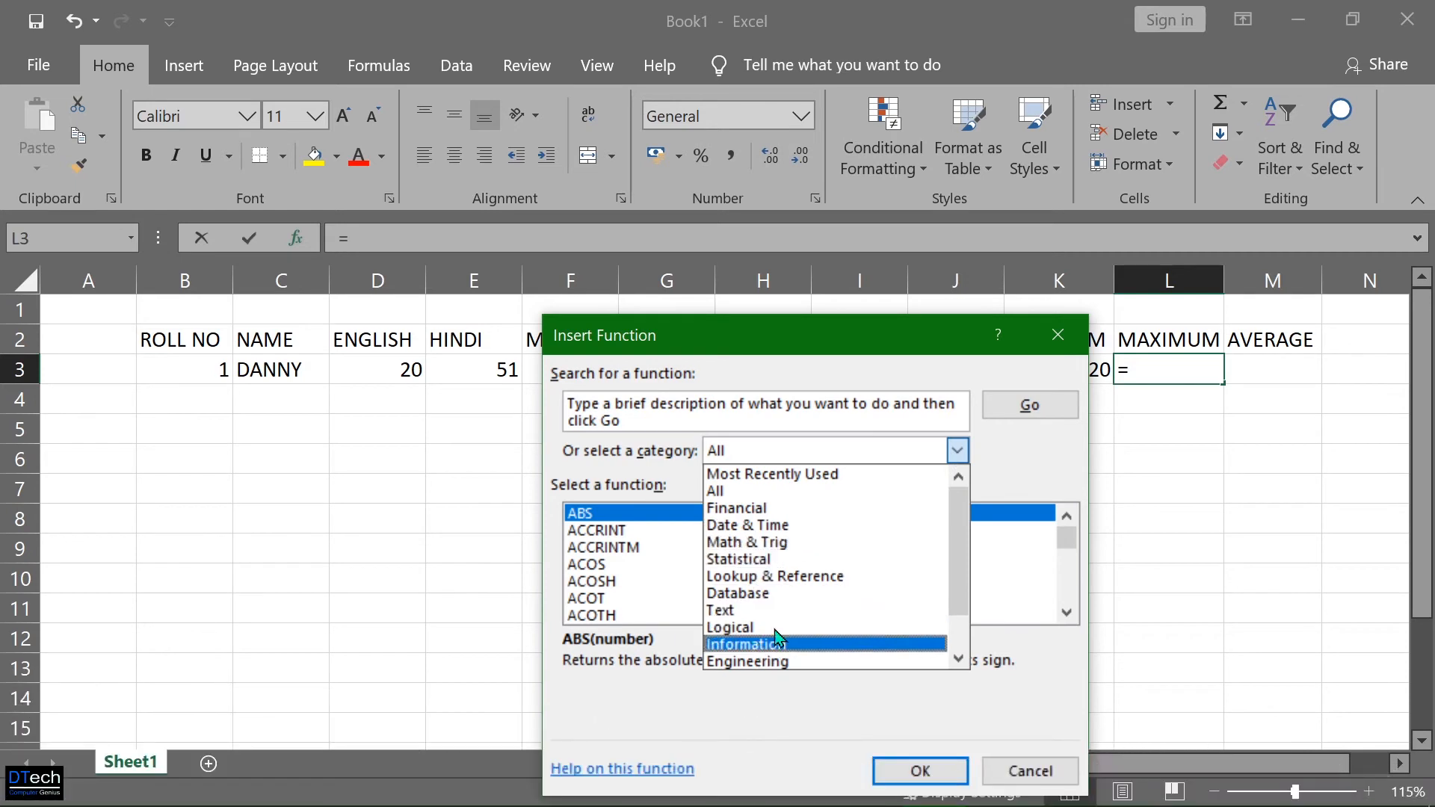
pyautogui.scroll(-1, 778, 636)
pyautogui.scroll(1, 785, 591)
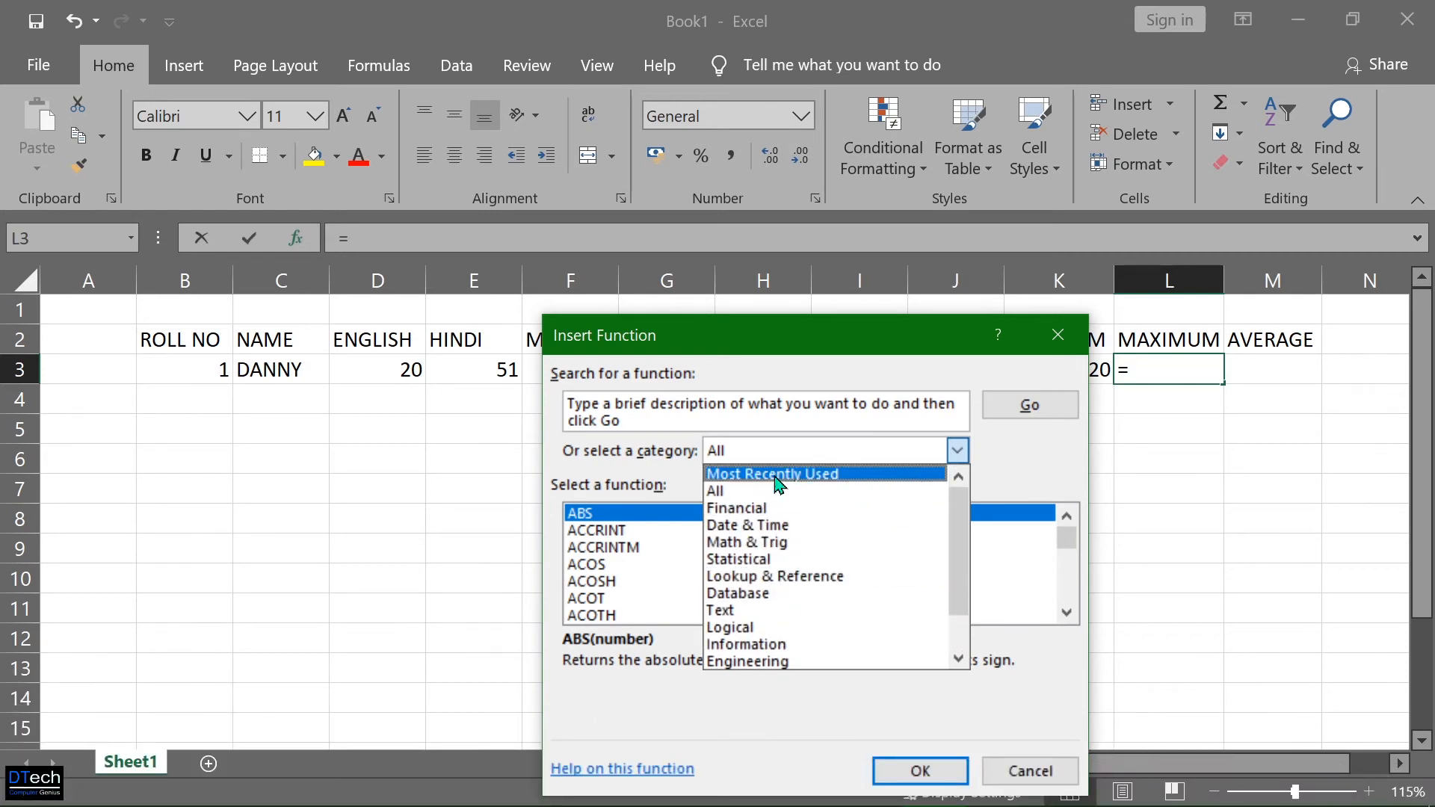
pyautogui.click(808, 475)
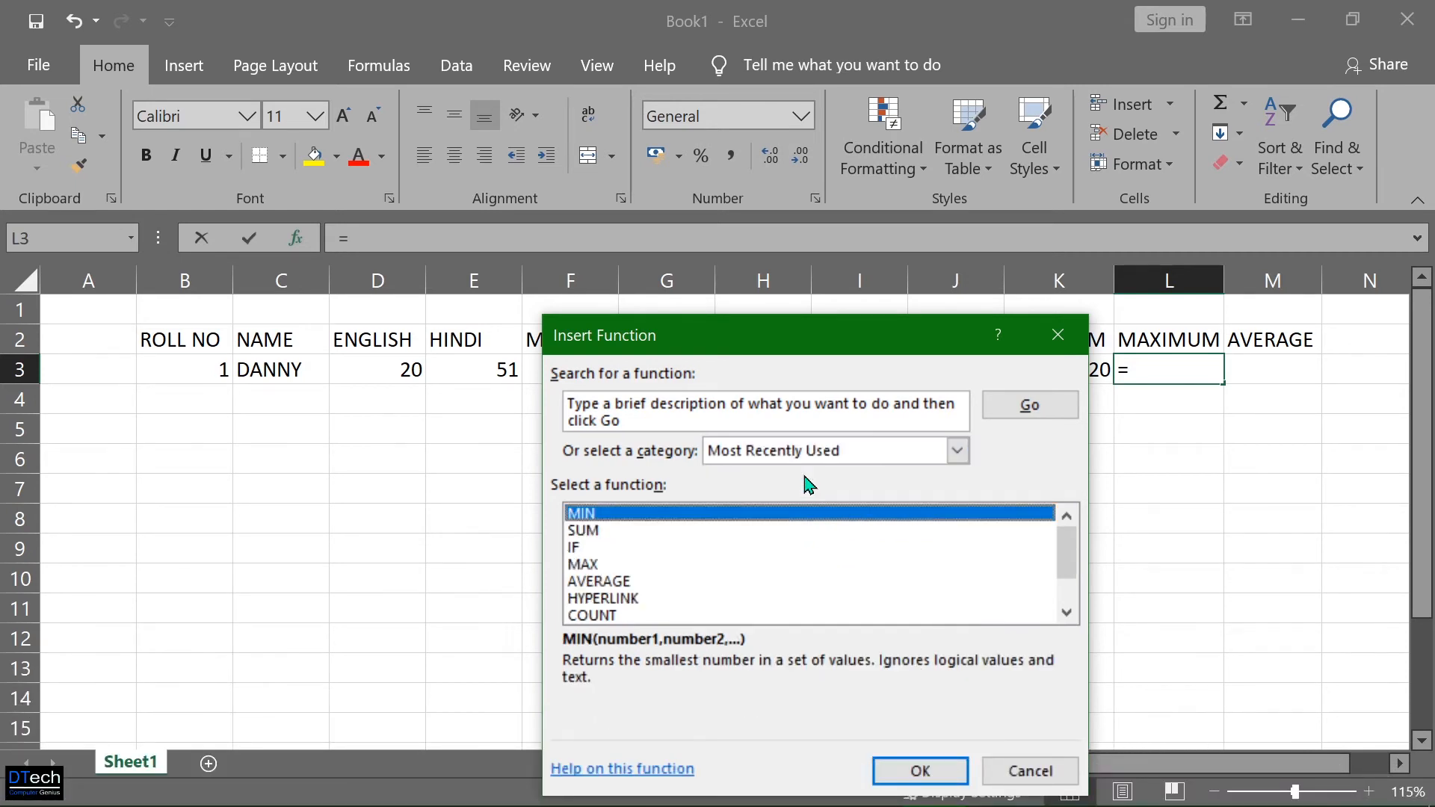
pyautogui.click(591, 566)
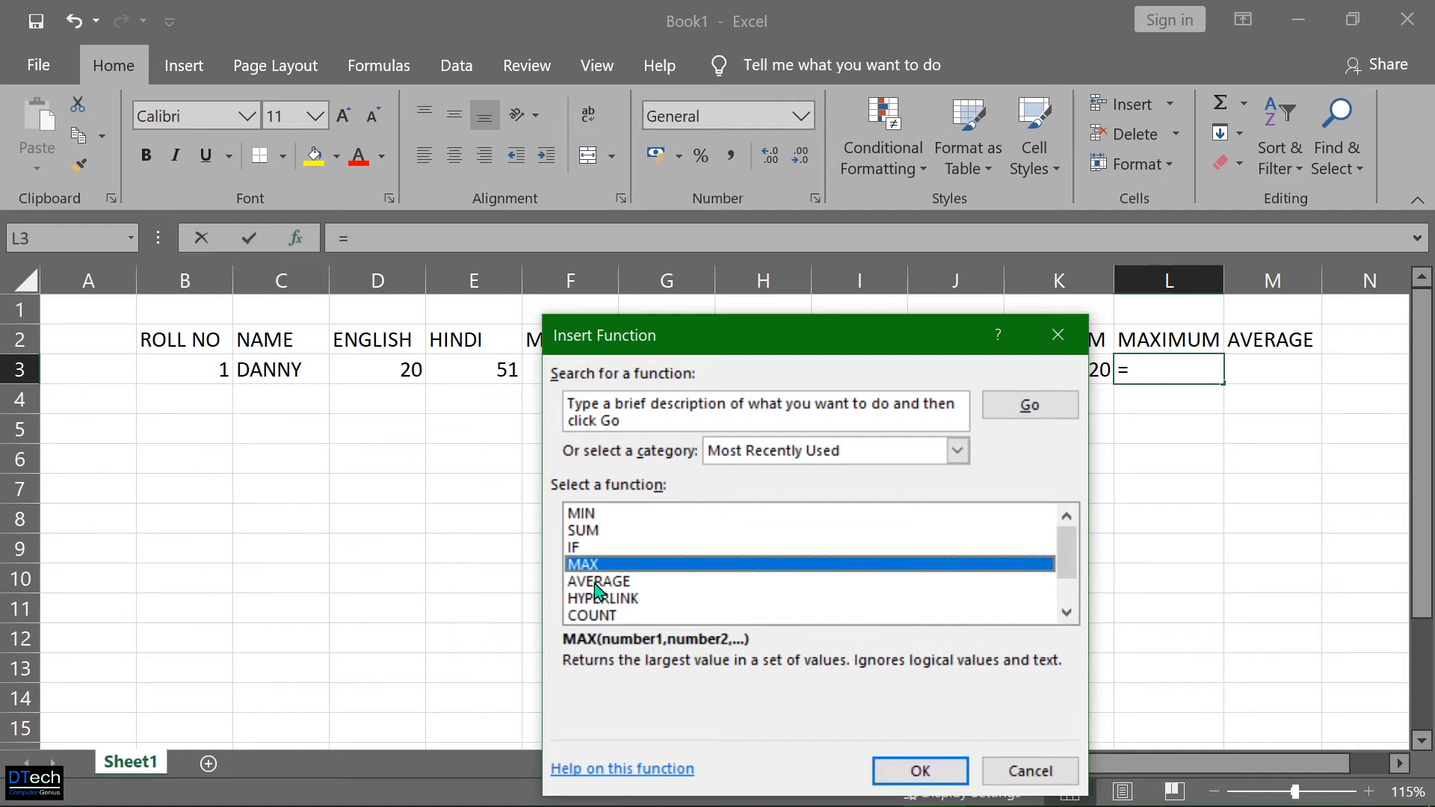
pyautogui.click(894, 773)
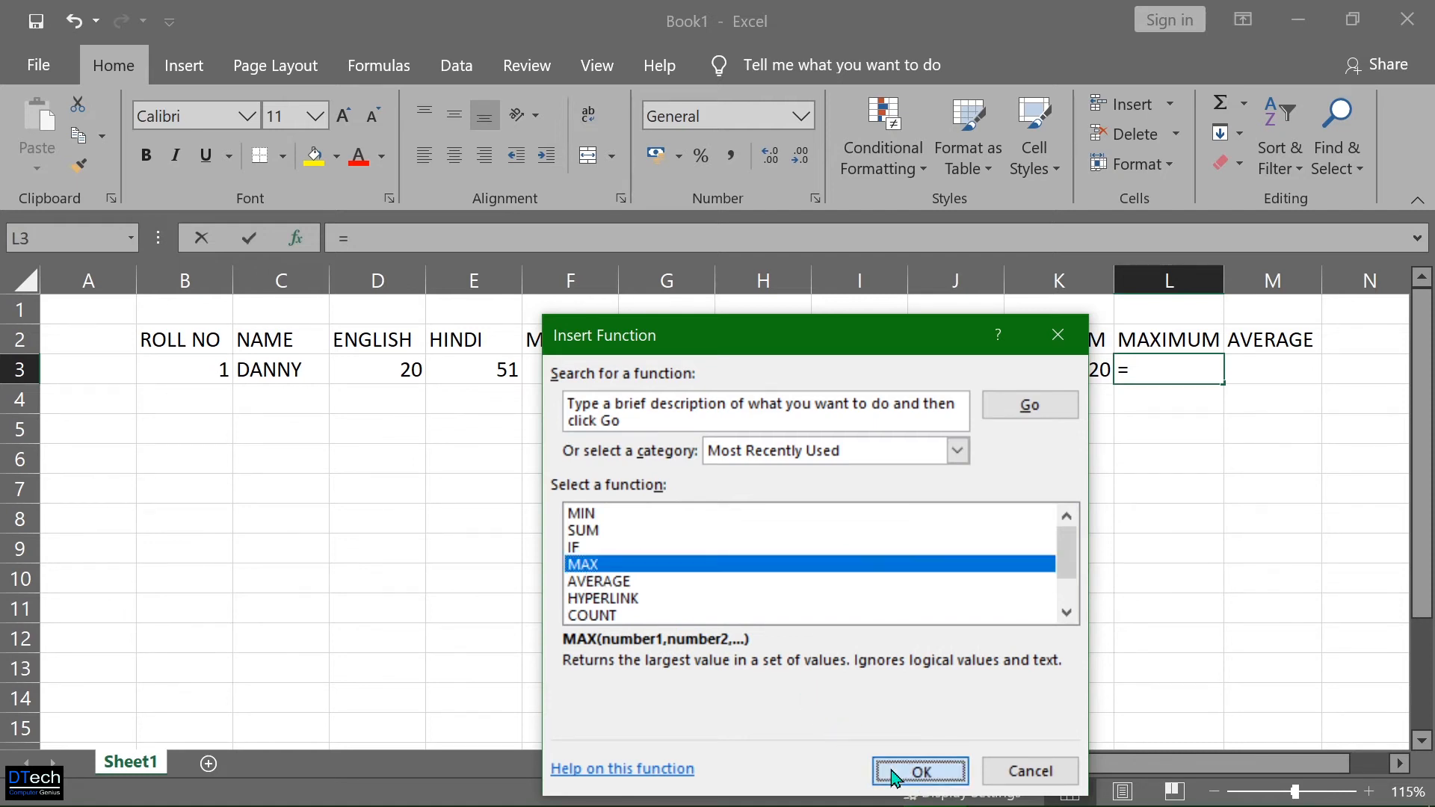
# Step: Set the MAX function's Number1 range to the subject marks D3:I3 and complete the formula
pyautogui.moveTo(707, 362); pyautogui.dragTo(684, 447)
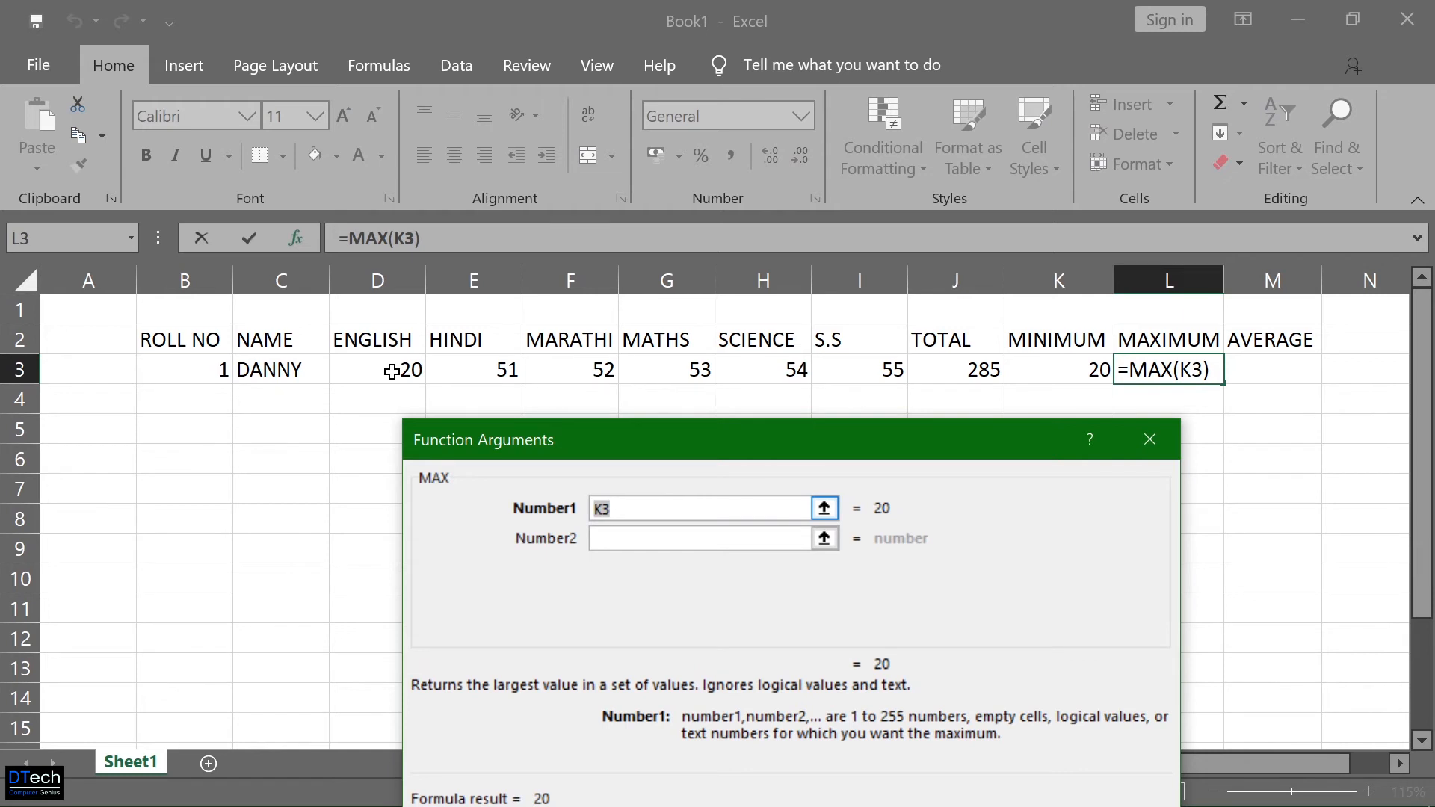
pyautogui.moveTo(391, 371); pyautogui.dragTo(836, 369)
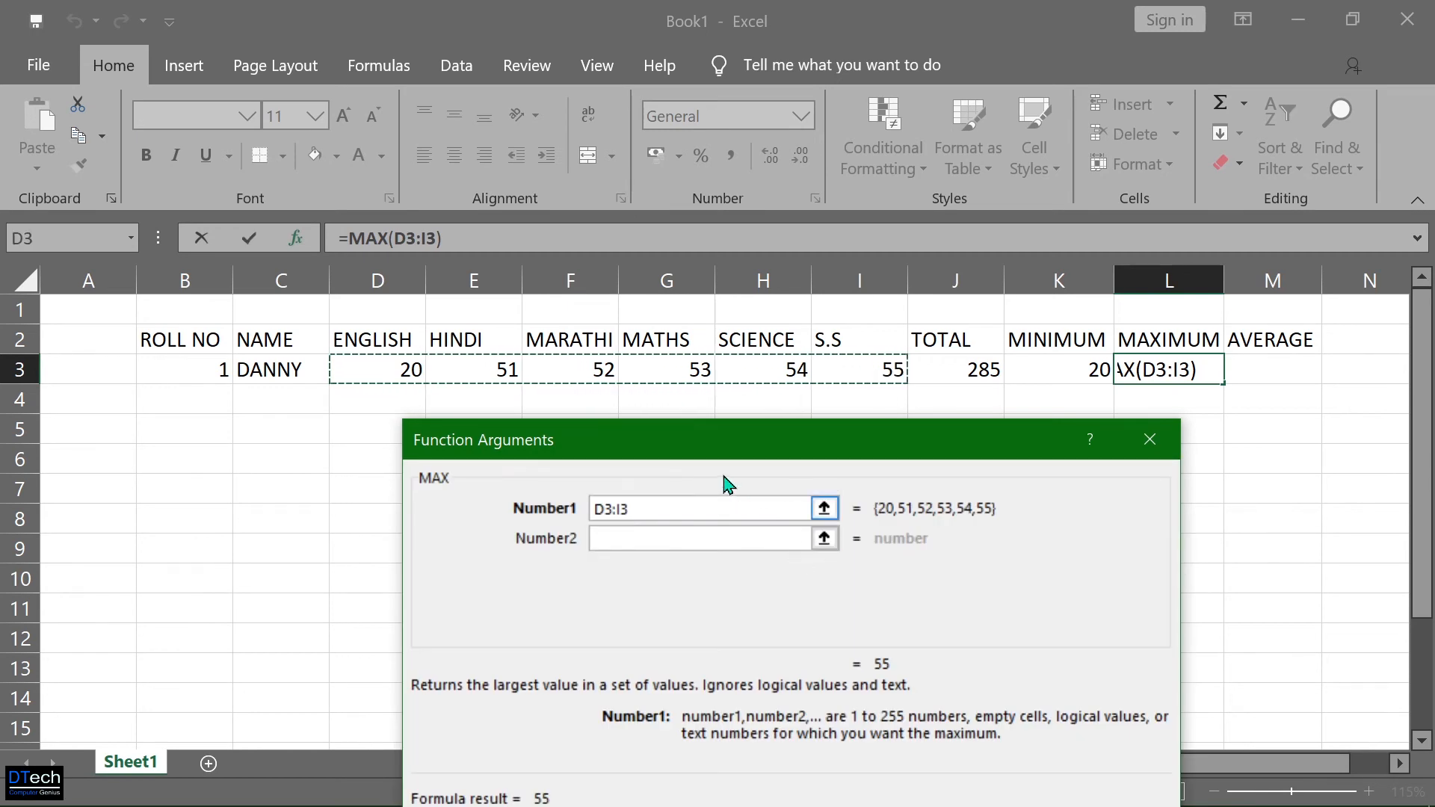
pyautogui.moveTo(854, 451); pyautogui.dragTo(837, 297)
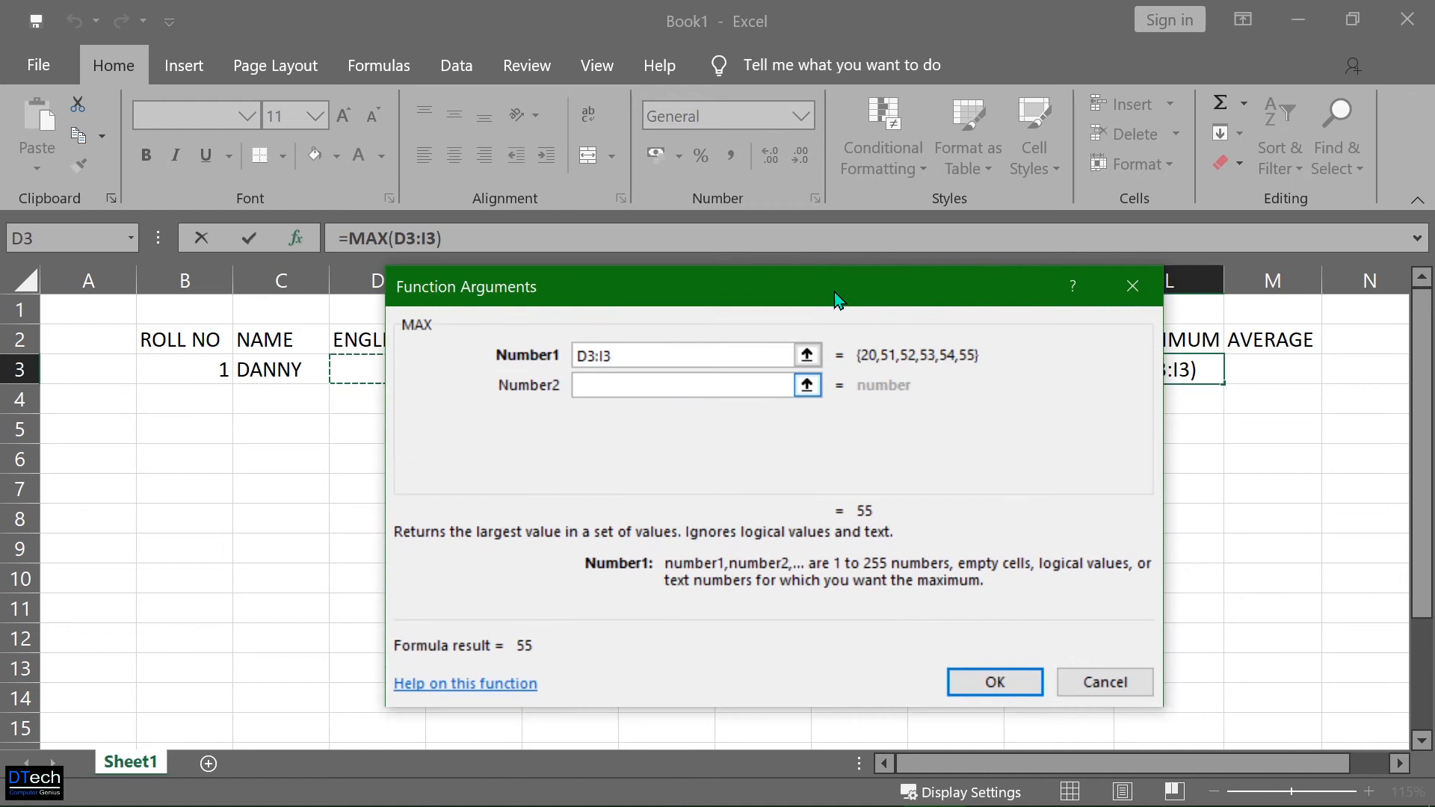
pyautogui.click(980, 680)
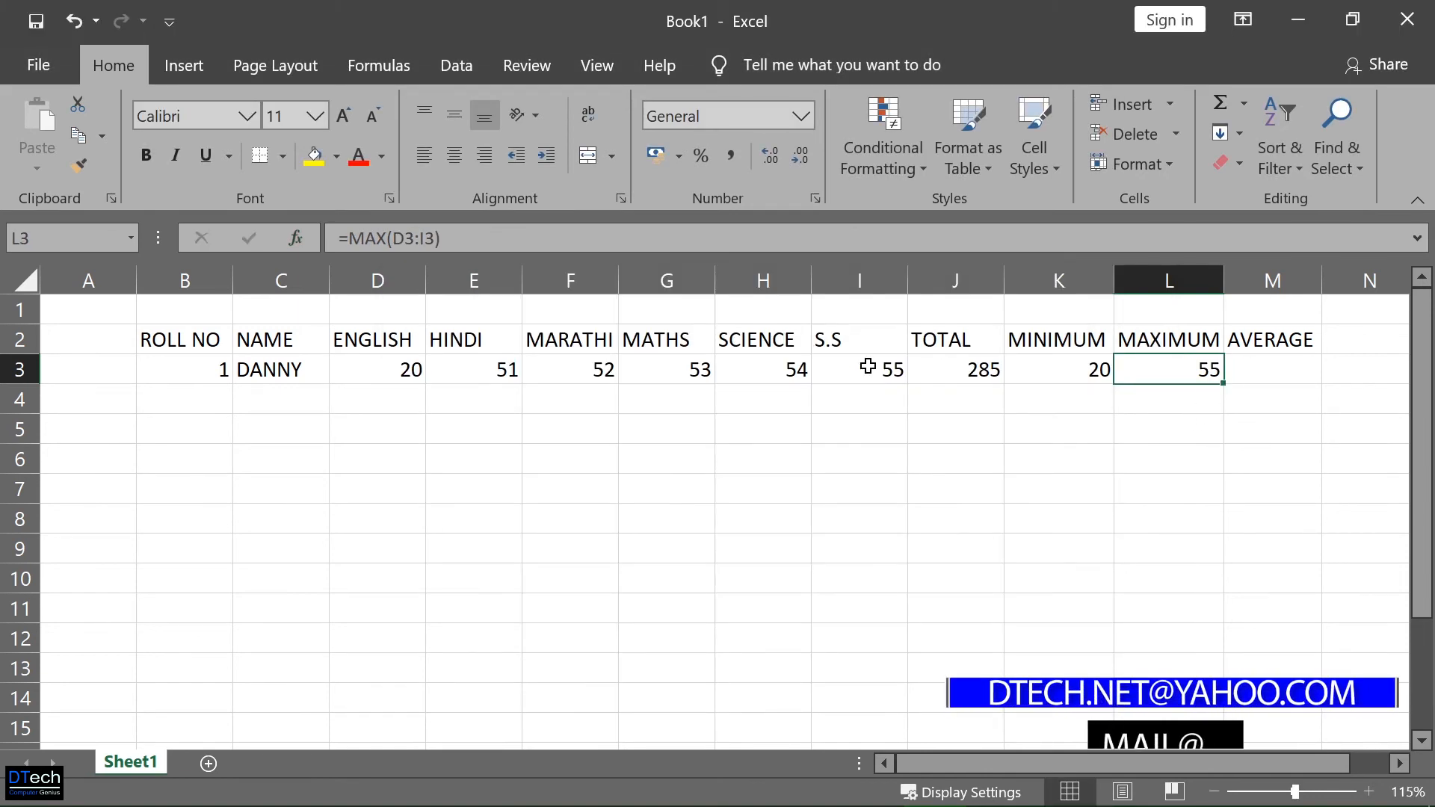
# Step: Change the S.S mark in cell I3 to 100
pyautogui.click(894, 368)
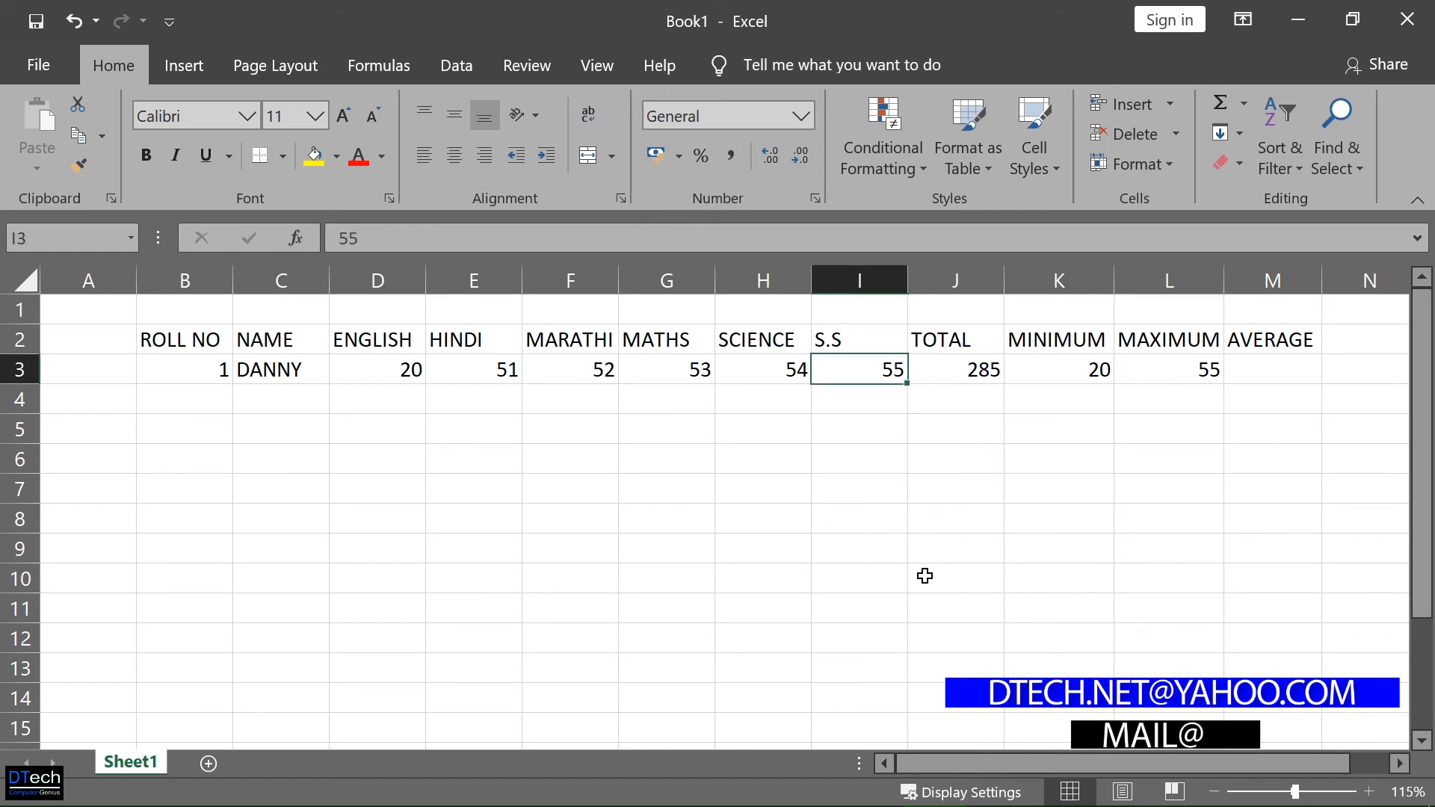
pyautogui.write('100')
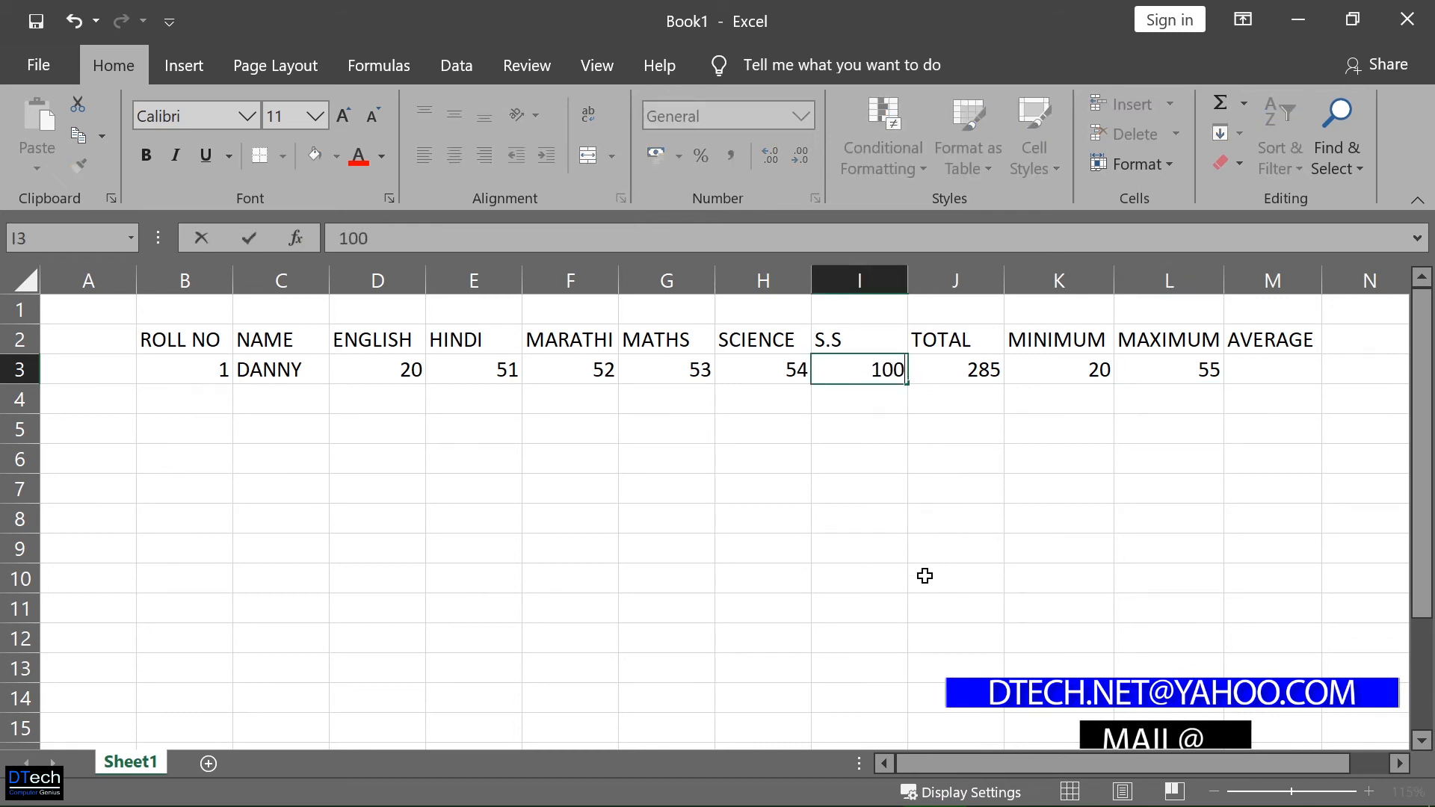
pyautogui.press('Return')
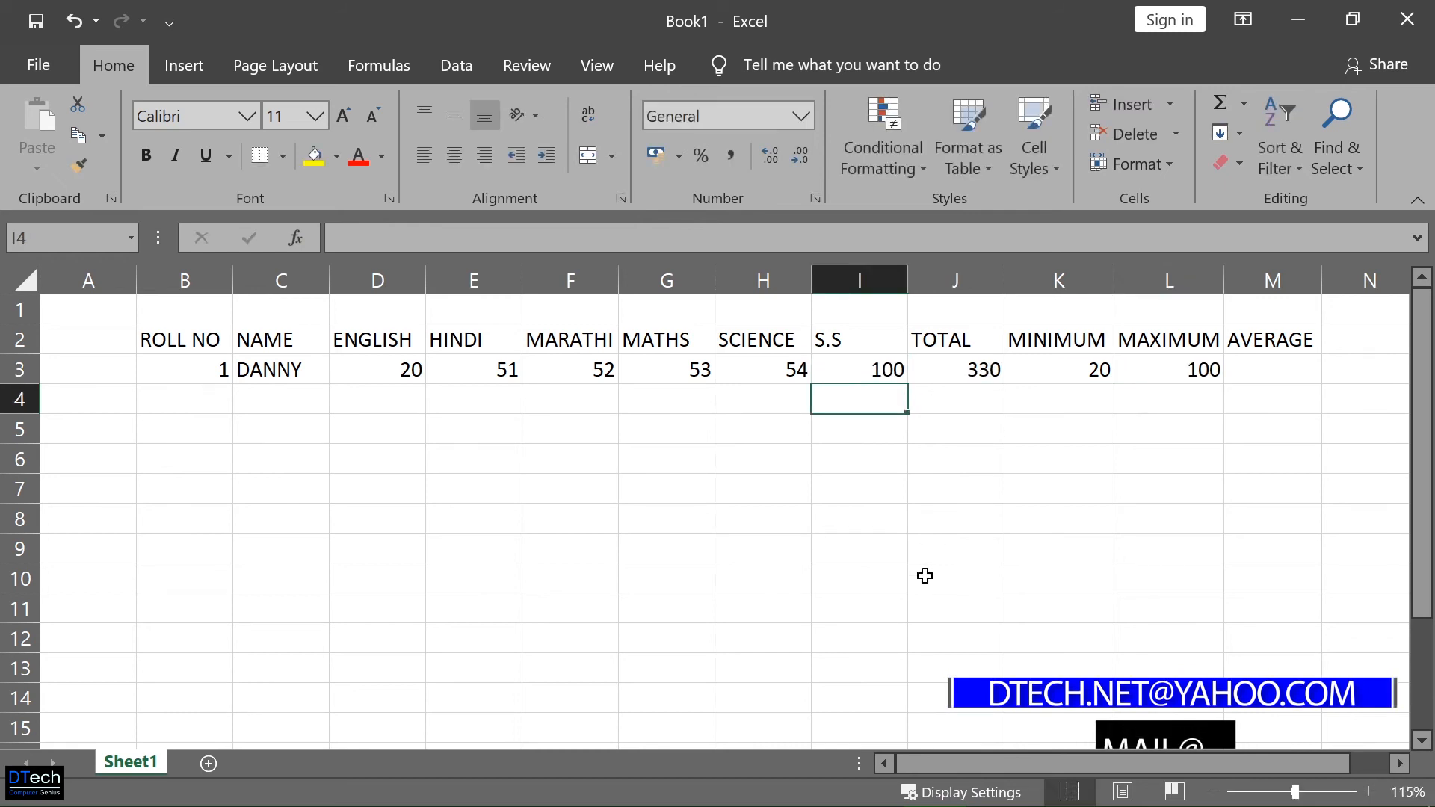
# Step: Insert the AVERAGE function in the AVERAGE cell M3, choosing it from the Most Recently Used category
pyautogui.click(1252, 374)
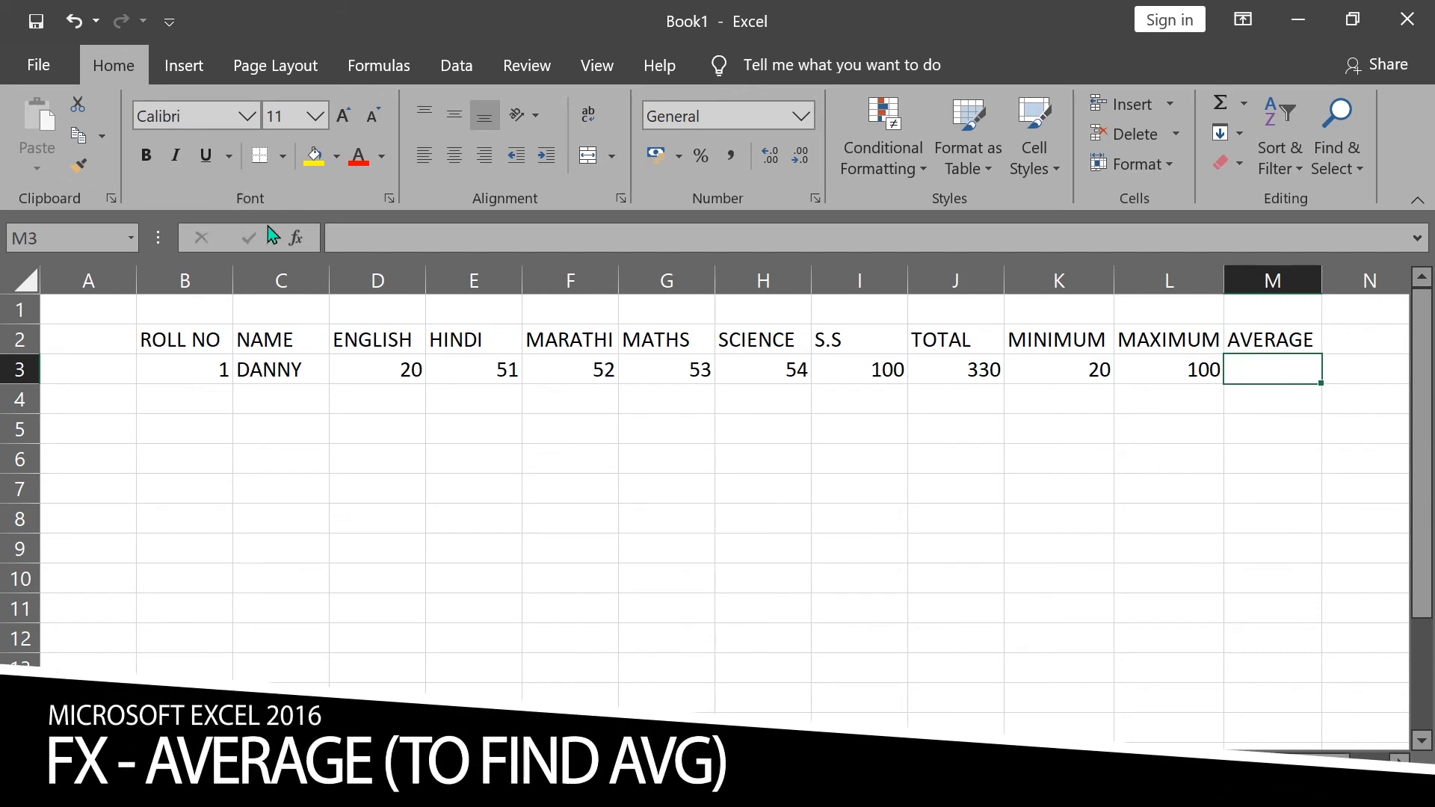
pyautogui.click(304, 240)
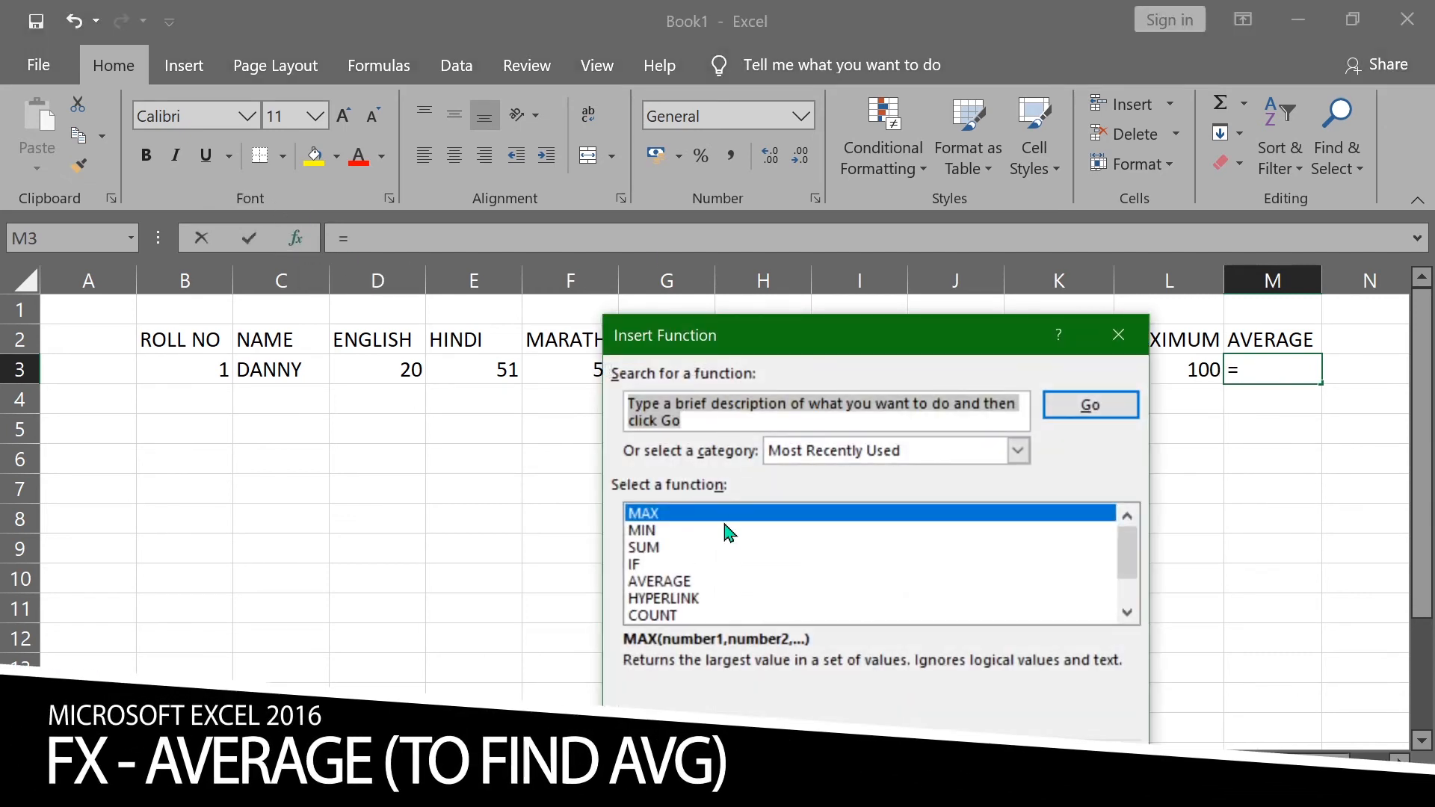
pyautogui.click(659, 586)
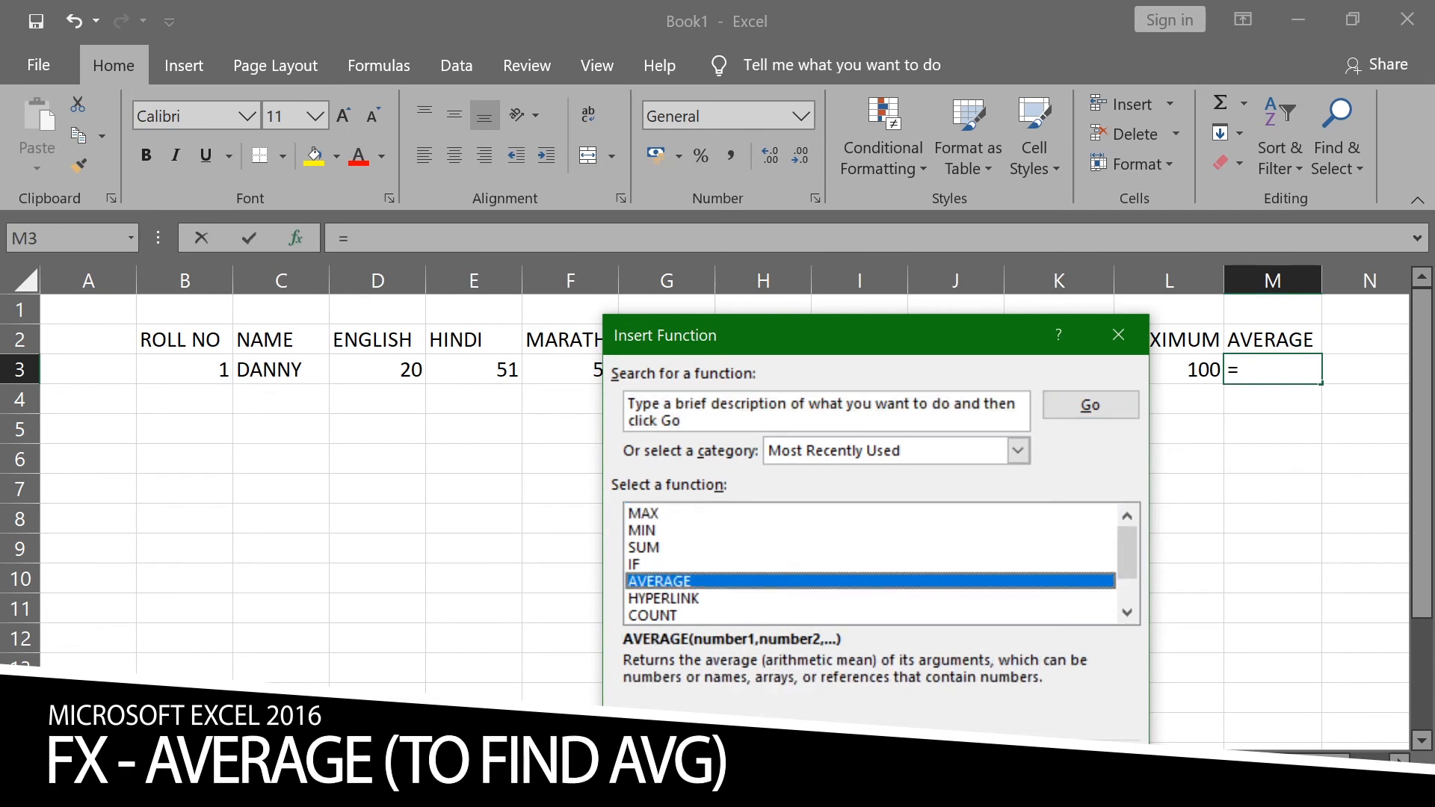
pyautogui.click(1023, 783)
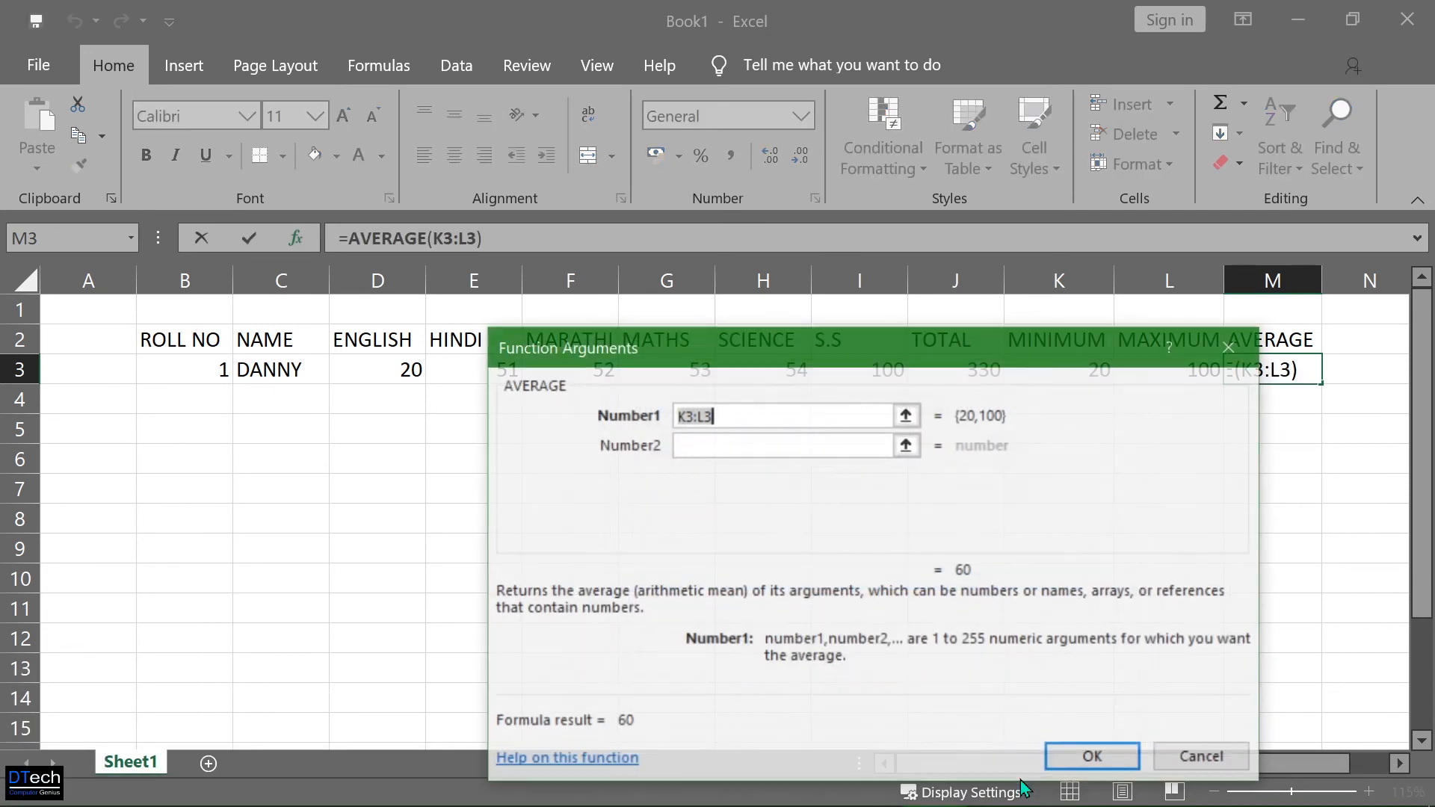
# Step: Set the AVERAGE function's Number1 range to the subject marks D3:I3 and complete the formula
pyautogui.moveTo(774, 348); pyautogui.dragTo(752, 463)
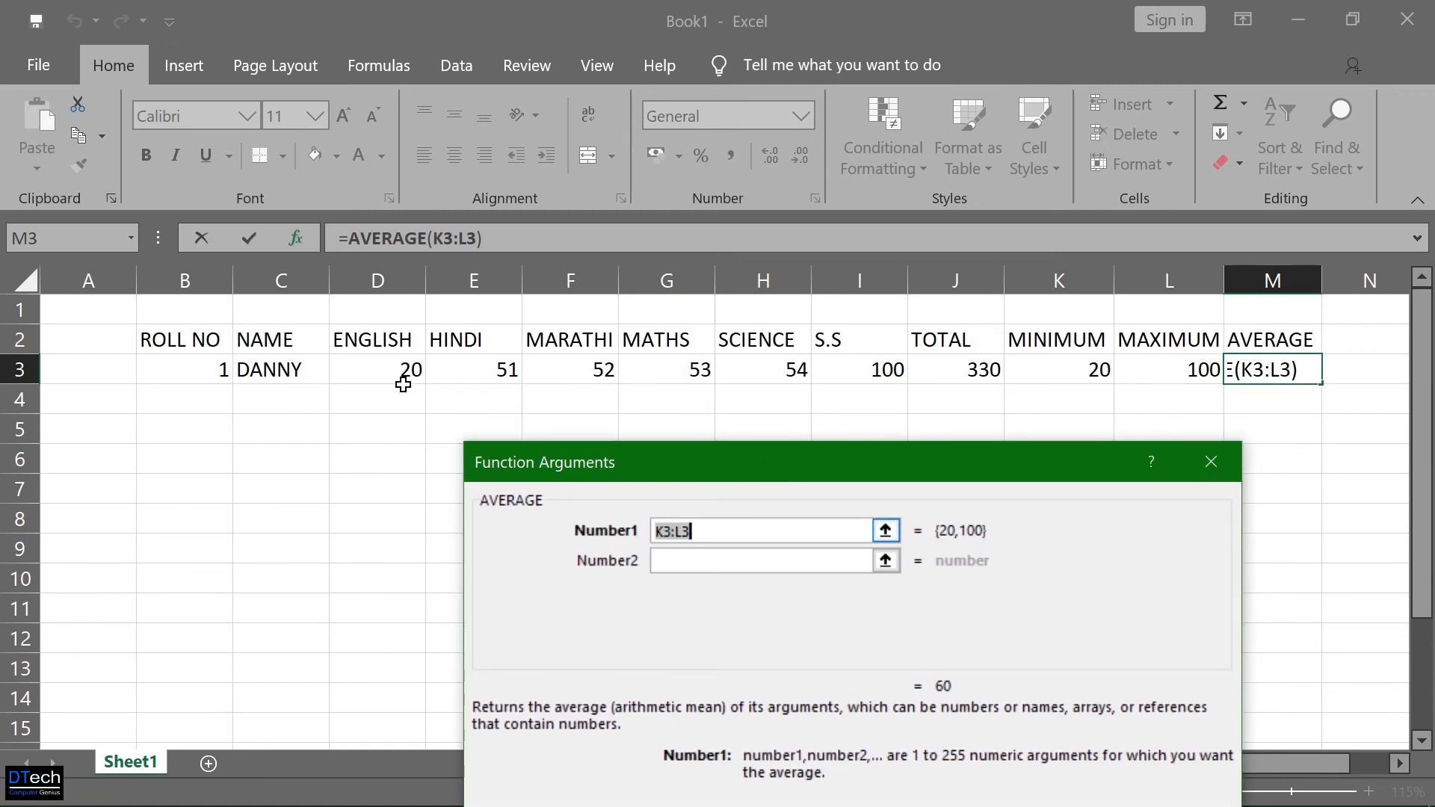
pyautogui.moveTo(389, 366); pyautogui.dragTo(848, 360)
pyautogui.moveTo(1074, 467); pyautogui.dragTo(1058, 337)
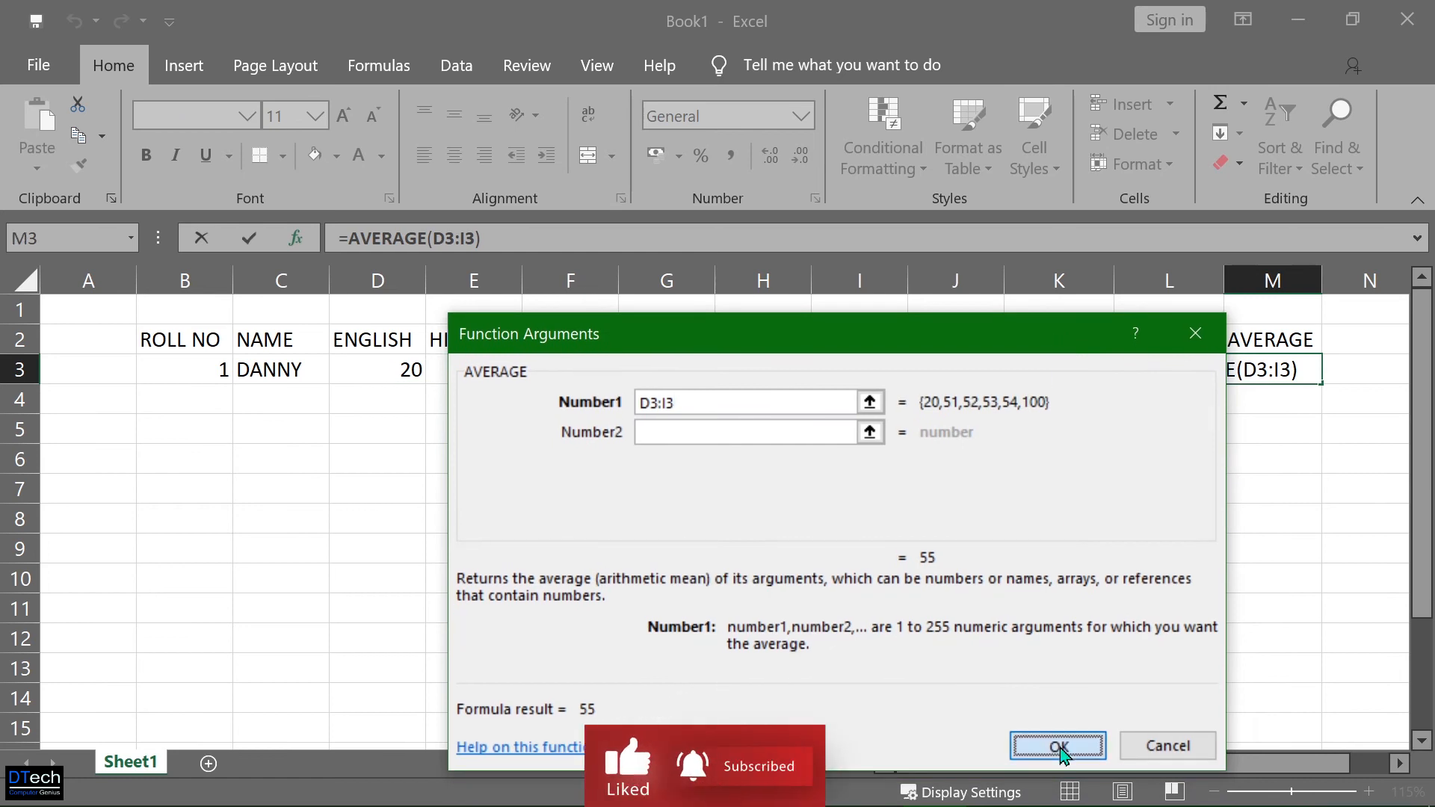
pyautogui.click(1059, 747)
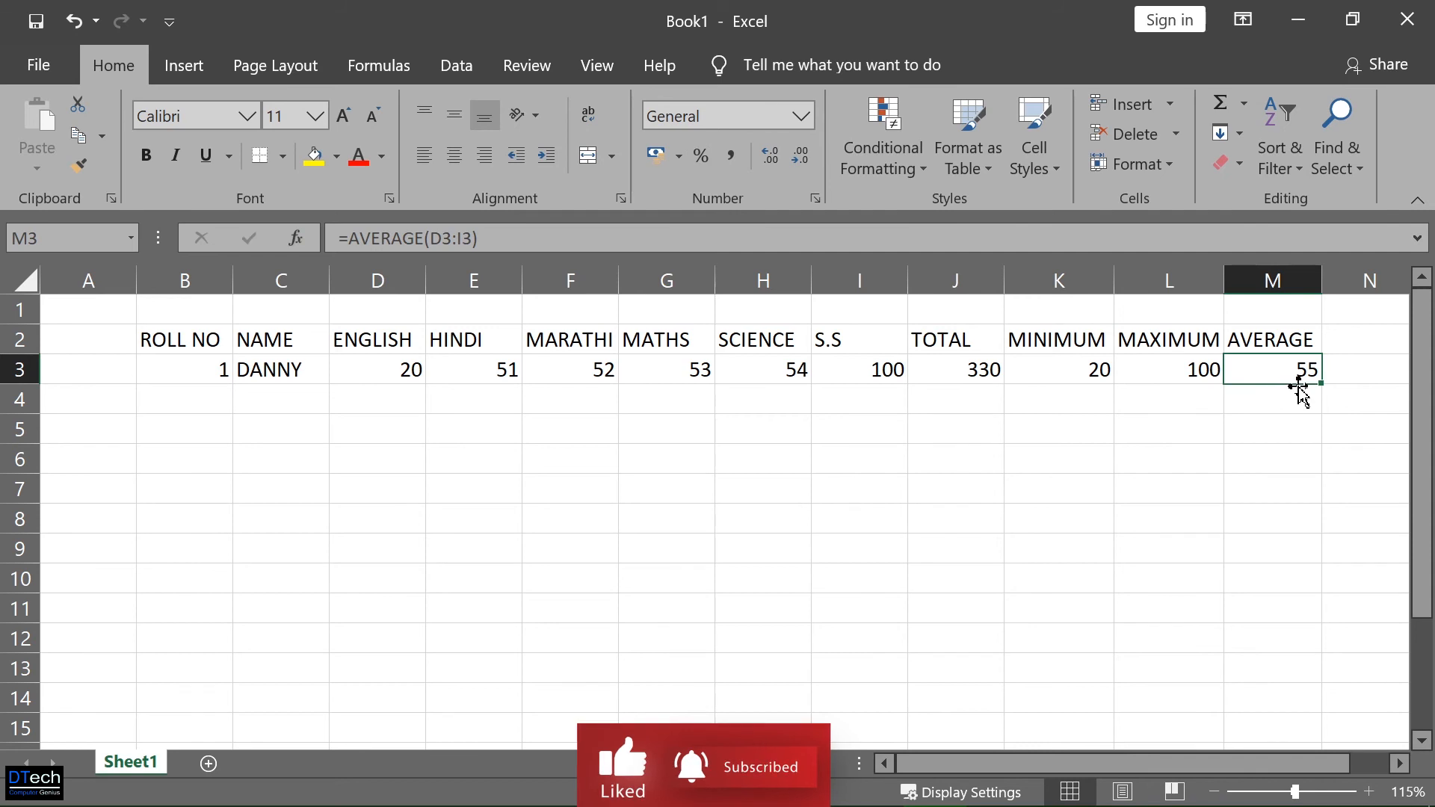
# Step: Change the ENGLISH mark in cell D3 to 0
pyautogui.click(400, 370)
pyautogui.write('0')
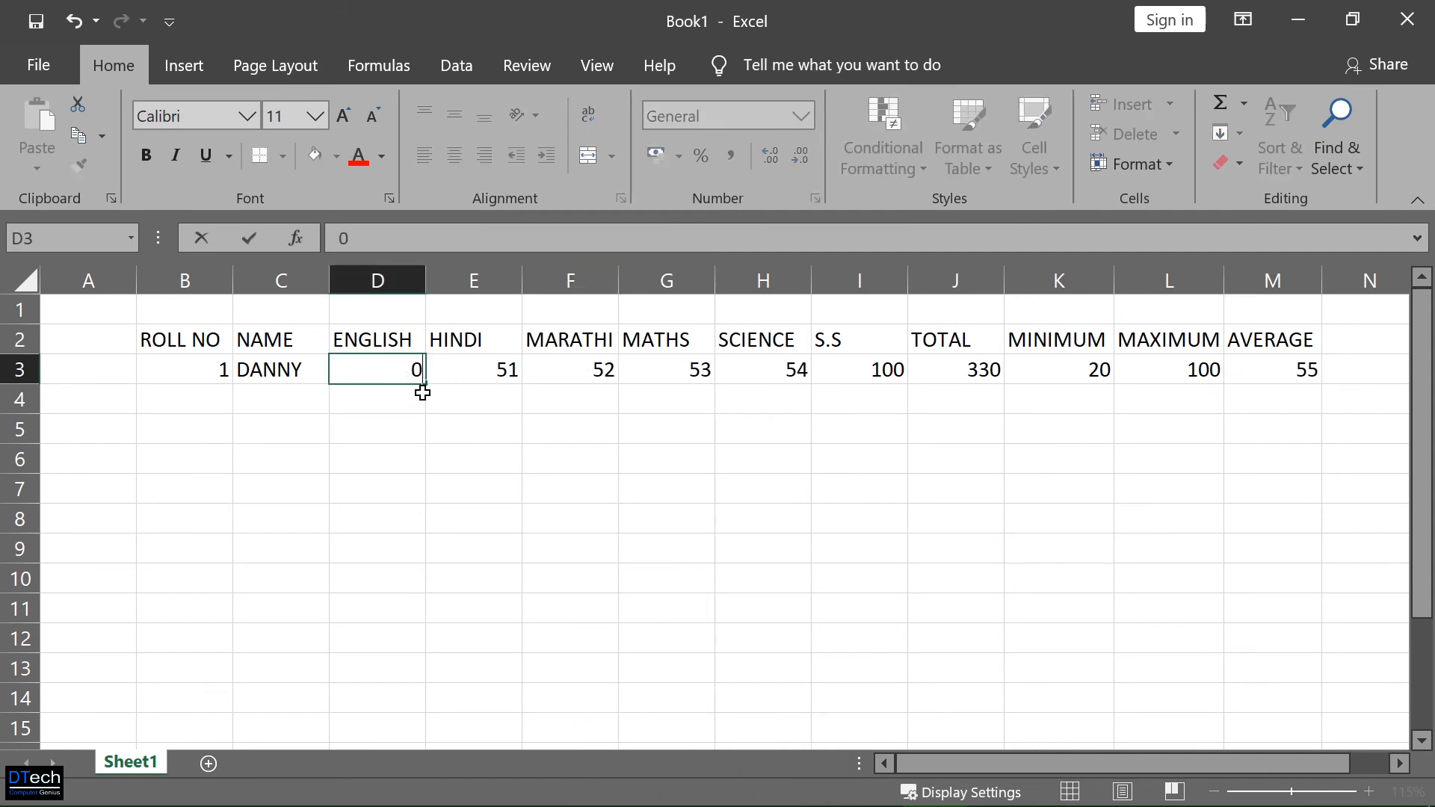
pyautogui.click(693, 474)
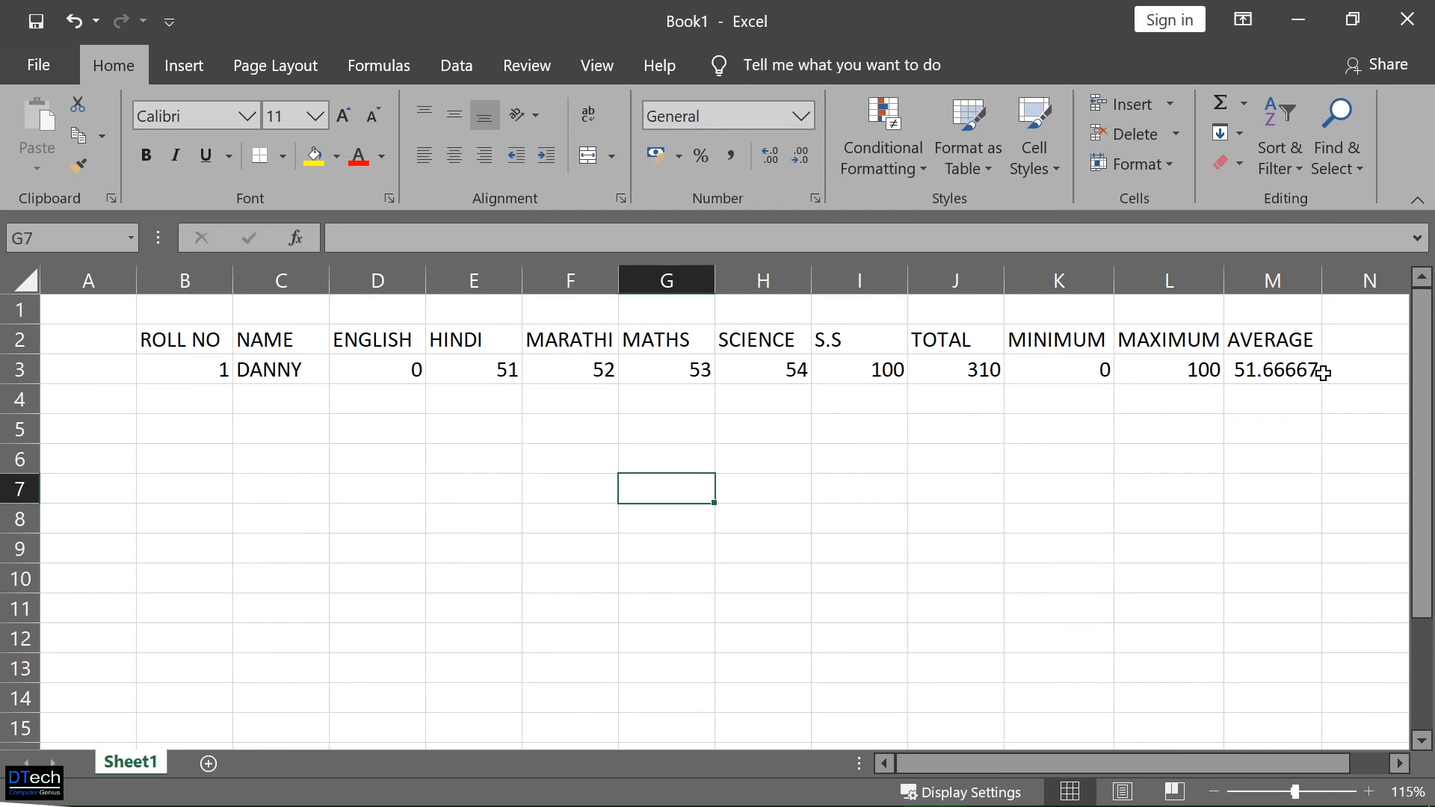
# Step: Apply the Comma Style number format to the average in cell M3
pyautogui.click(1288, 379)
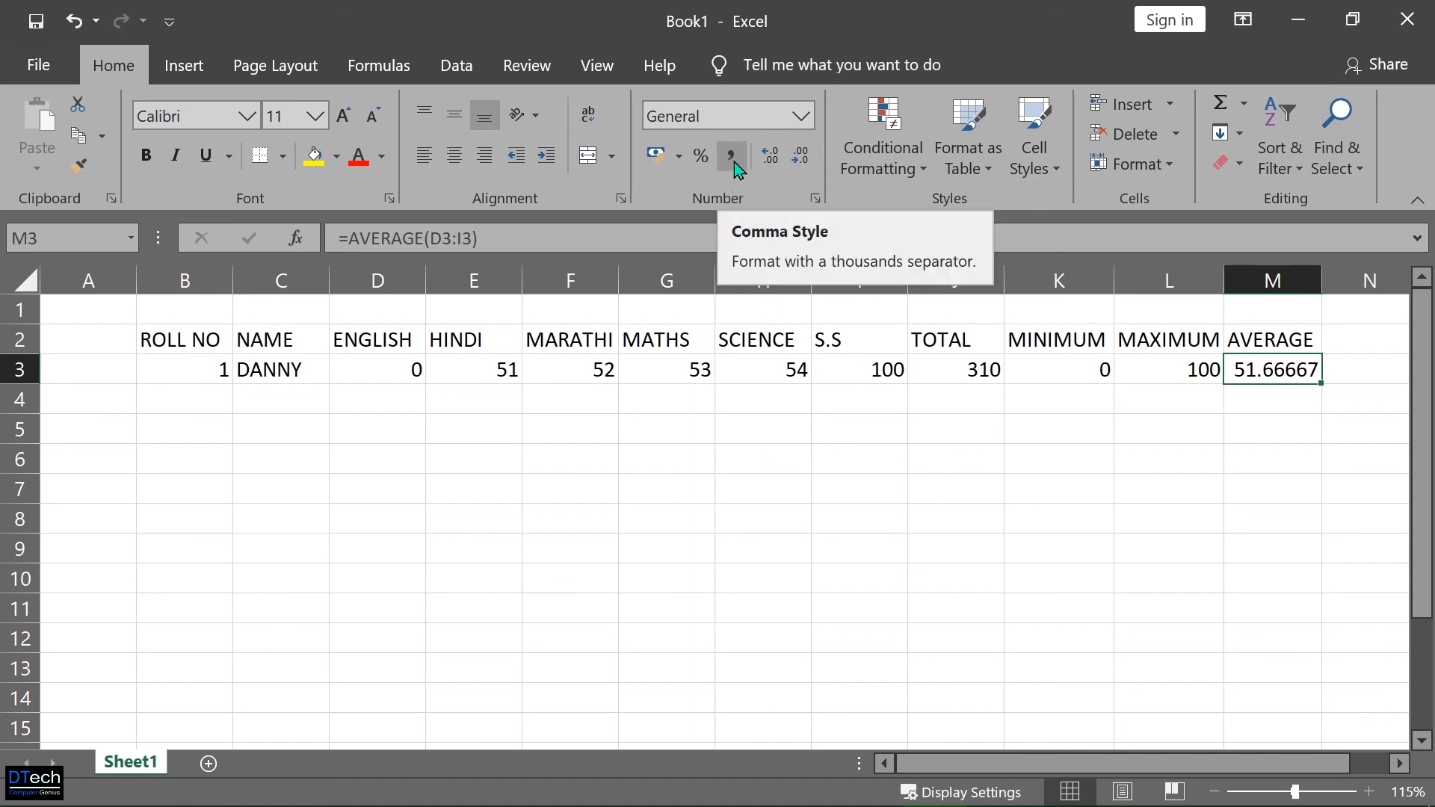
pyautogui.click(732, 157)
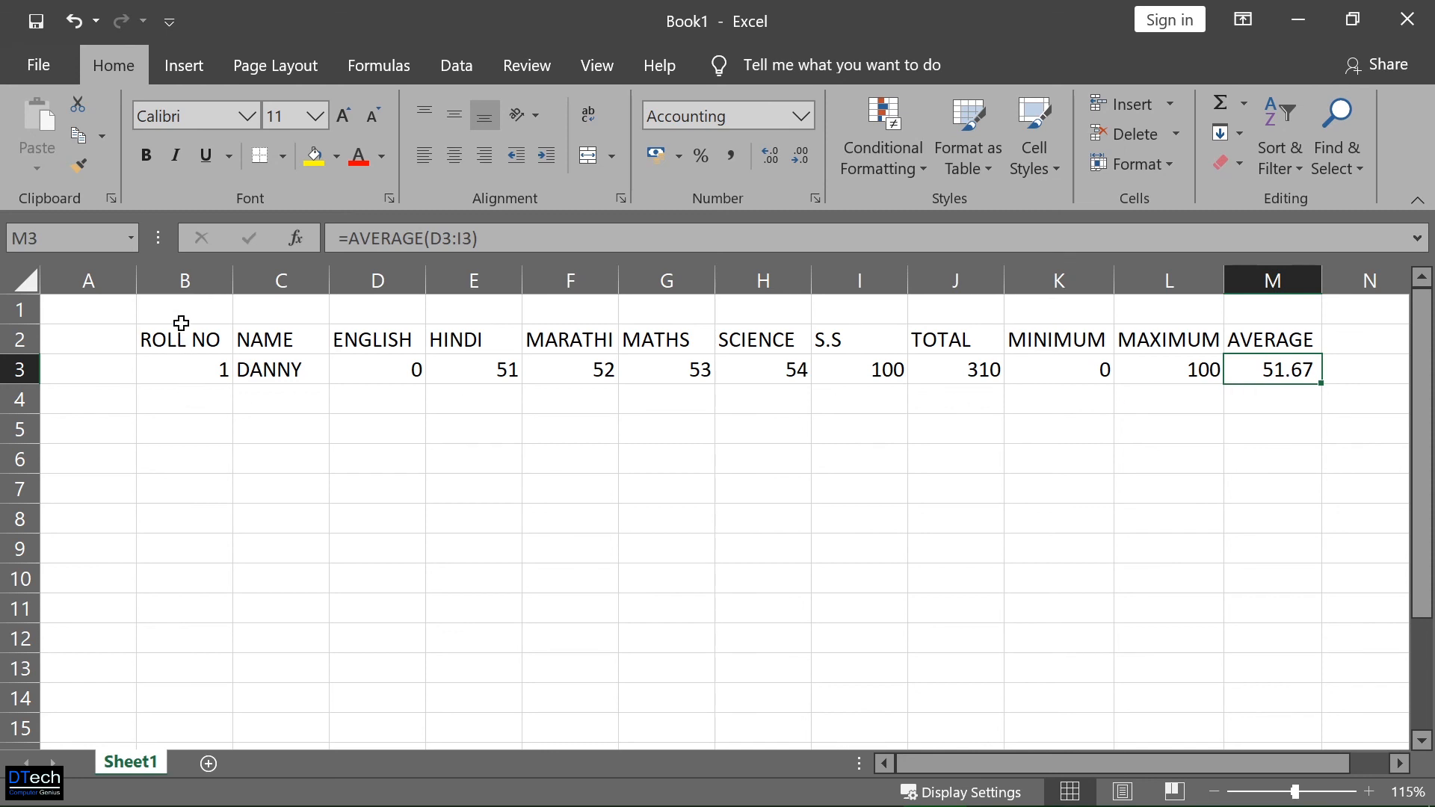
# Step: Center the contents of the marks table B2:M3 both horizontally and vertically within their cells
pyautogui.moveTo(183, 336); pyautogui.dragTo(1277, 369)
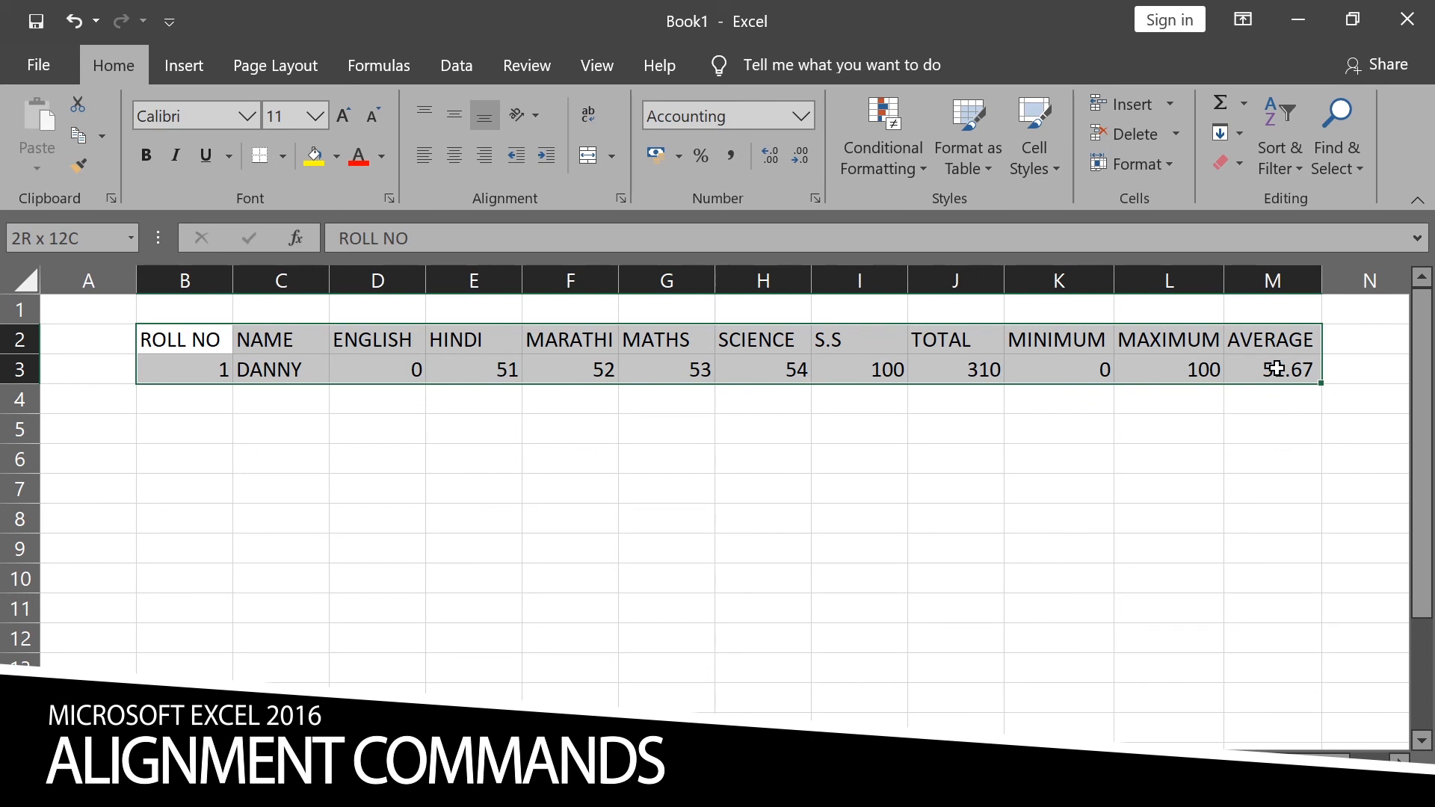
pyautogui.moveTo(1277, 370); pyautogui.dragTo(1277, 369)
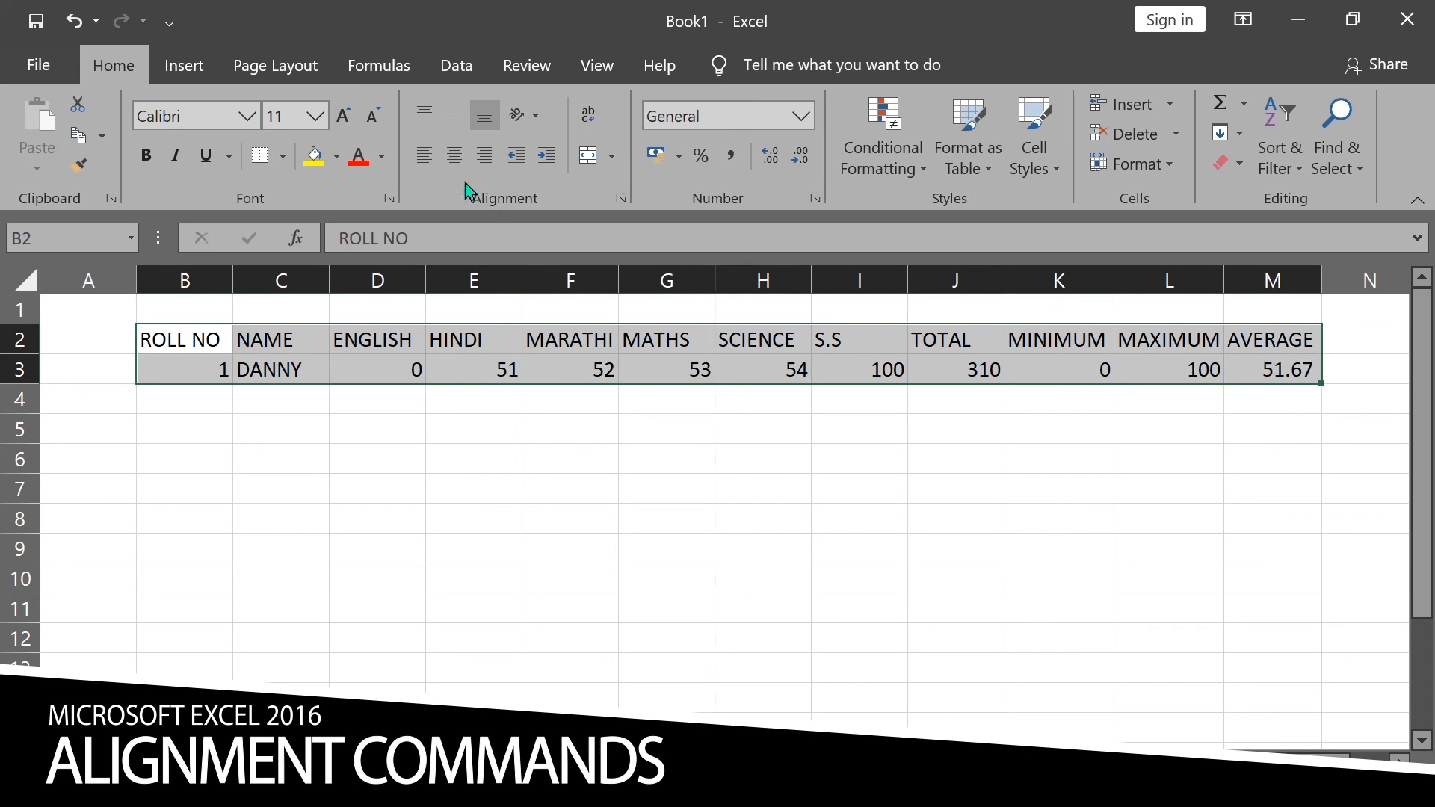
pyautogui.click(453, 153)
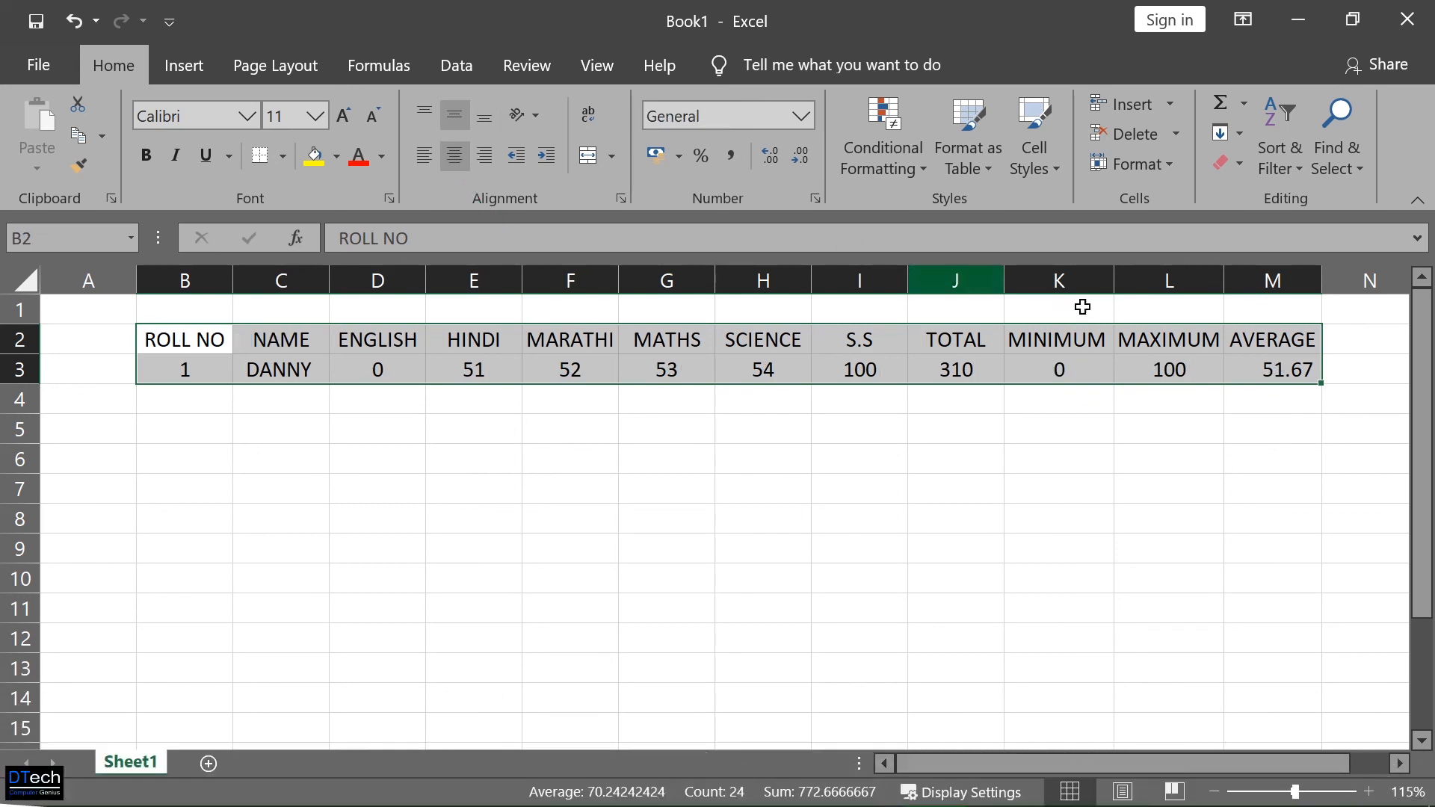